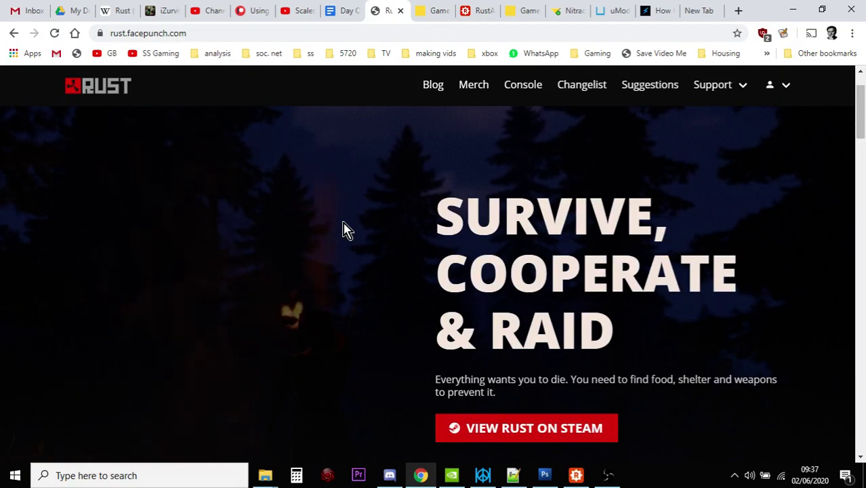
Switch from the rust.facepunch.com tab to Nitrado's game server rental tab.
{"action": "left_click", "coordinate": [427, 12]}
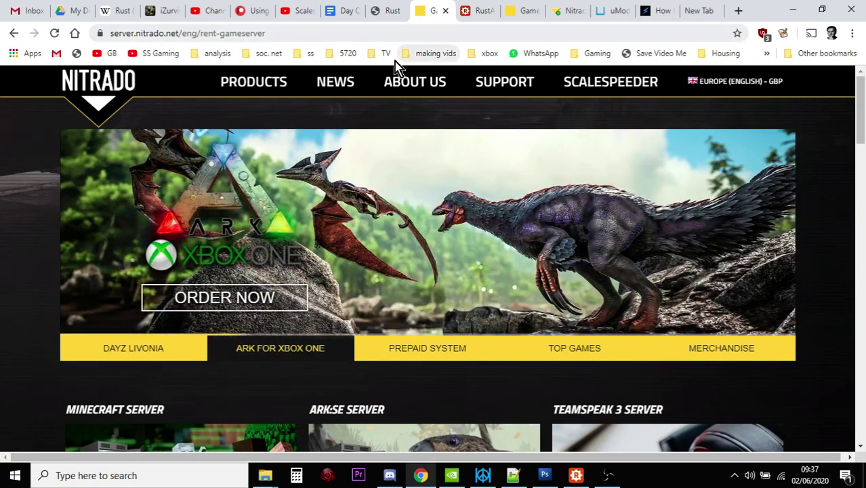
{"action": "mouse_move", "coordinate": [391, 72]}
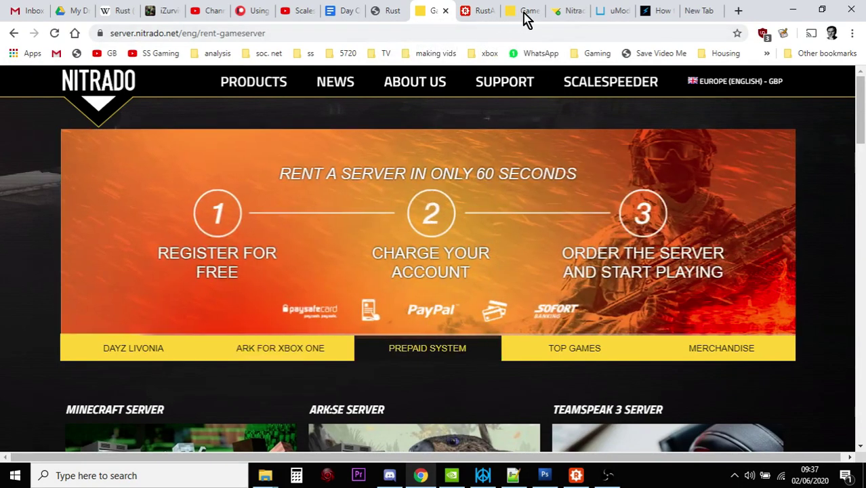
{"action": "left_click", "coordinate": [526, 16]}
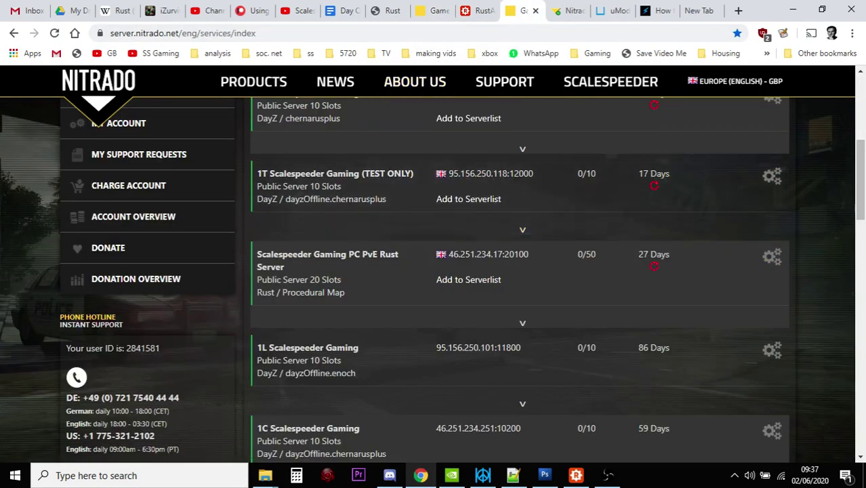
{"action": "scroll", "coordinate": [108, 248], "scroll_direction": "up", "scroll_amount": 1}
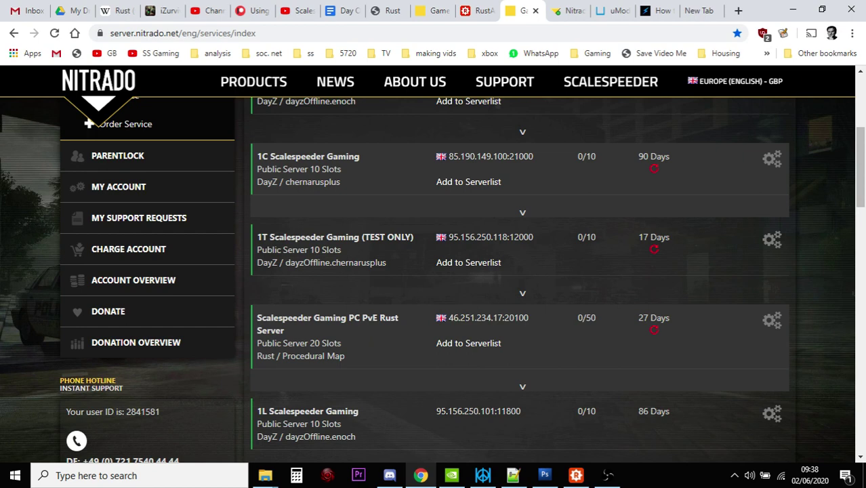
{"action": "left_click", "coordinate": [478, 12]}
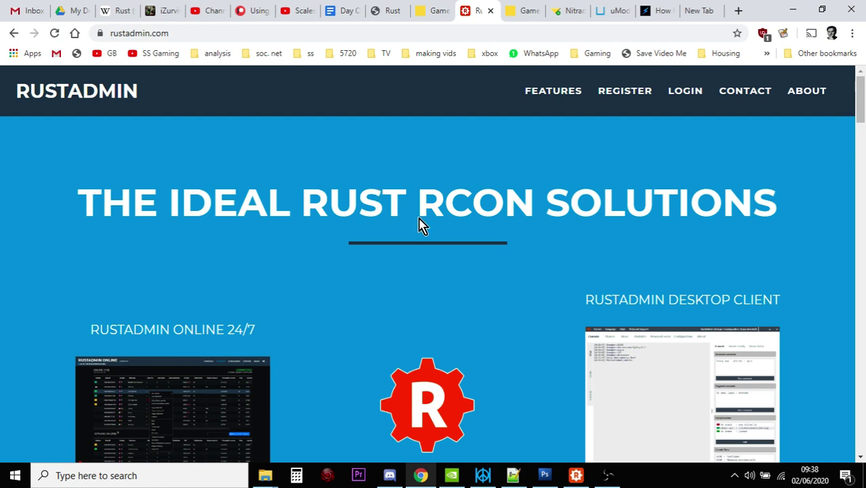
{"action": "left_click", "coordinate": [605, 15]}
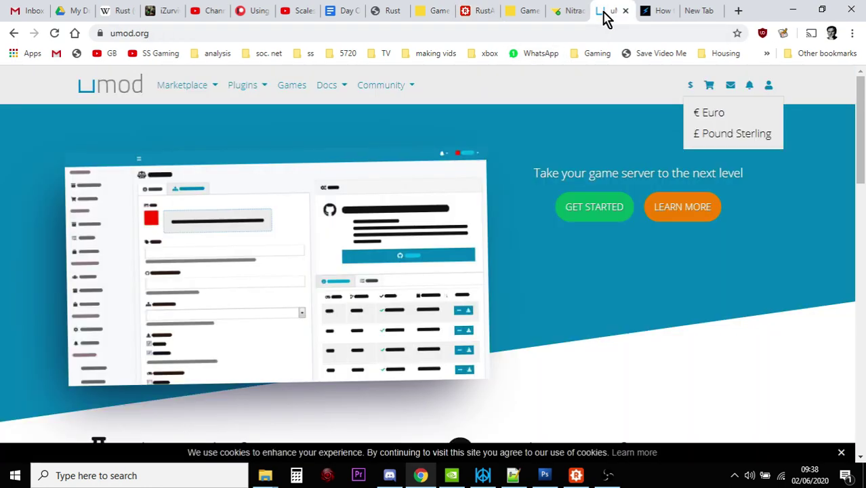
{"action": "left_click", "coordinate": [651, 16]}
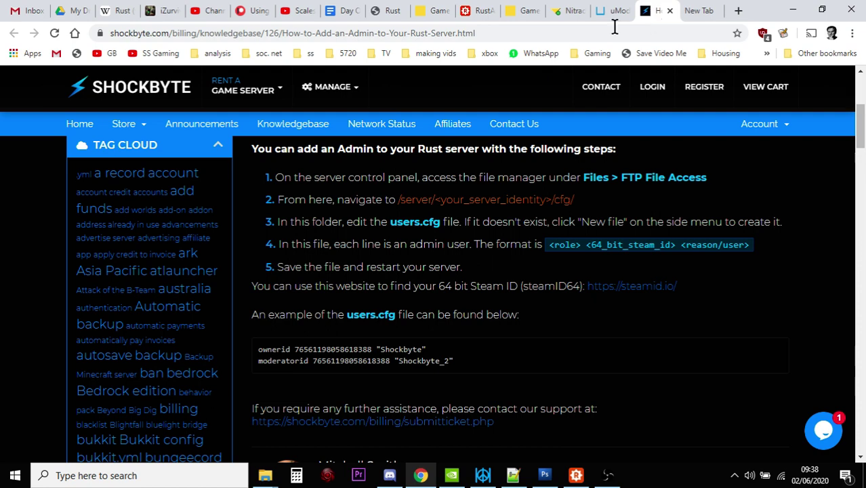
Go to the Nitrado tab and bring up the list of your servers.
{"action": "left_click", "coordinate": [431, 15]}
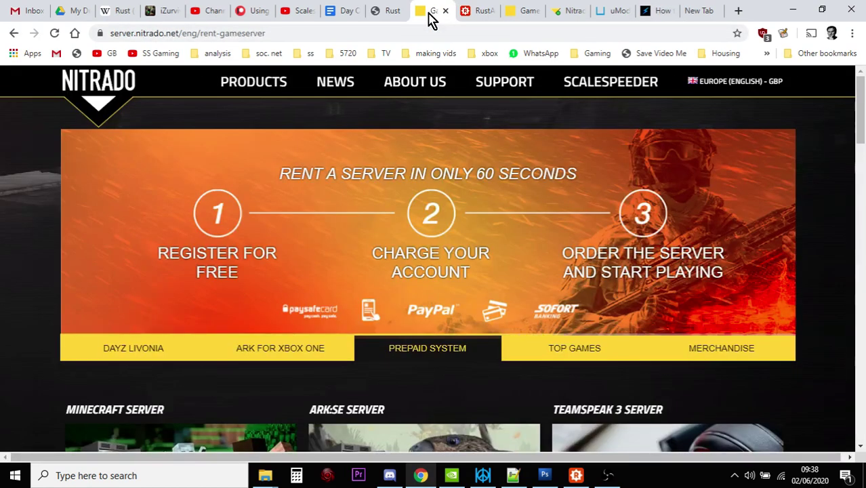
{"action": "left_click", "coordinate": [517, 15]}
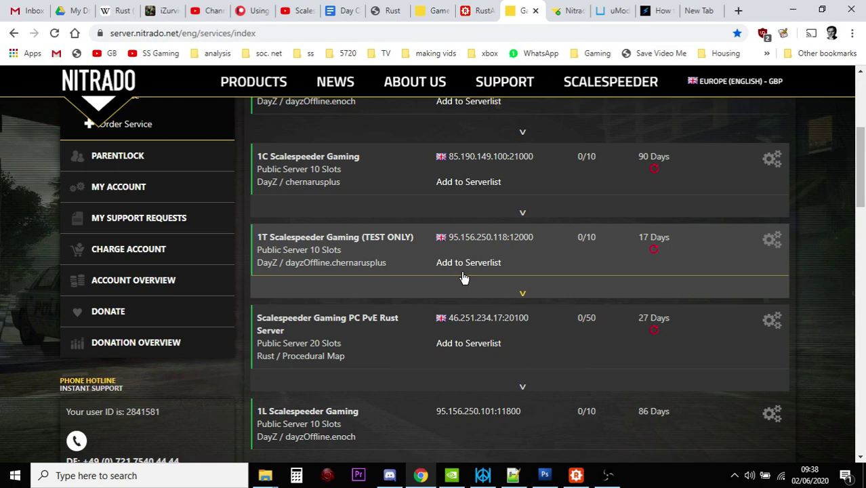
{"action": "scroll", "coordinate": [463, 277], "scroll_direction": "up", "scroll_amount": 2}
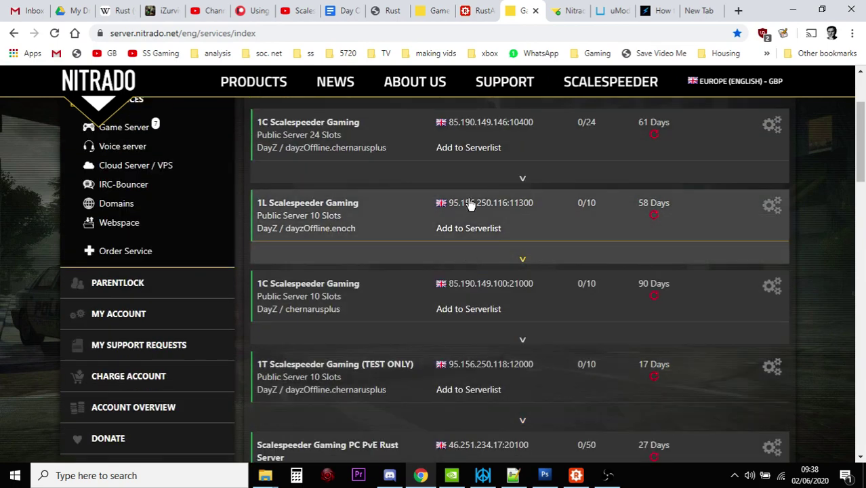
{"action": "scroll", "coordinate": [470, 203], "scroll_direction": "down", "scroll_amount": 1}
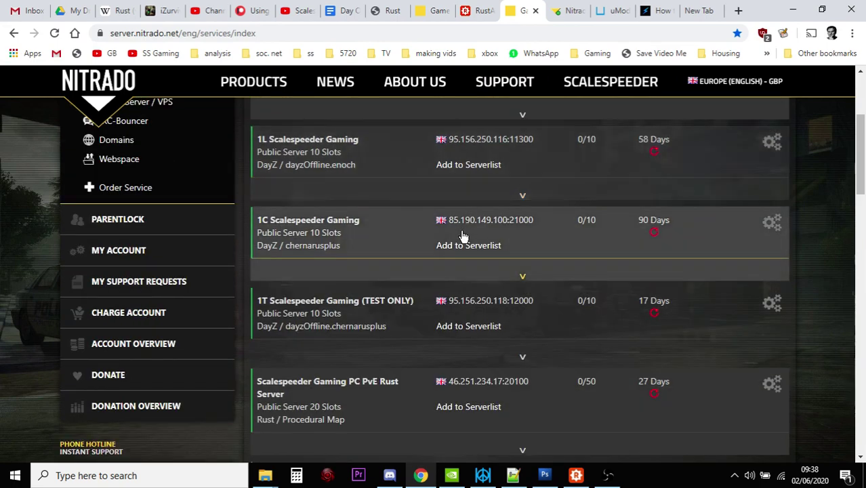
{"action": "scroll", "coordinate": [463, 235], "scroll_direction": "up", "scroll_amount": 1}
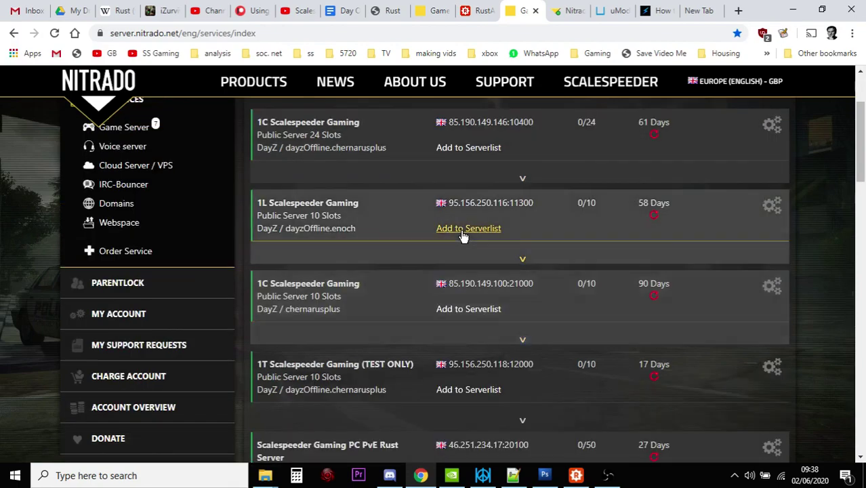
{"action": "scroll", "coordinate": [463, 235], "scroll_direction": "up", "scroll_amount": 1}
{"action": "scroll", "coordinate": [463, 235], "scroll_direction": "down", "scroll_amount": 3}
{"action": "scroll", "coordinate": [463, 235], "scroll_direction": "down", "scroll_amount": 1}
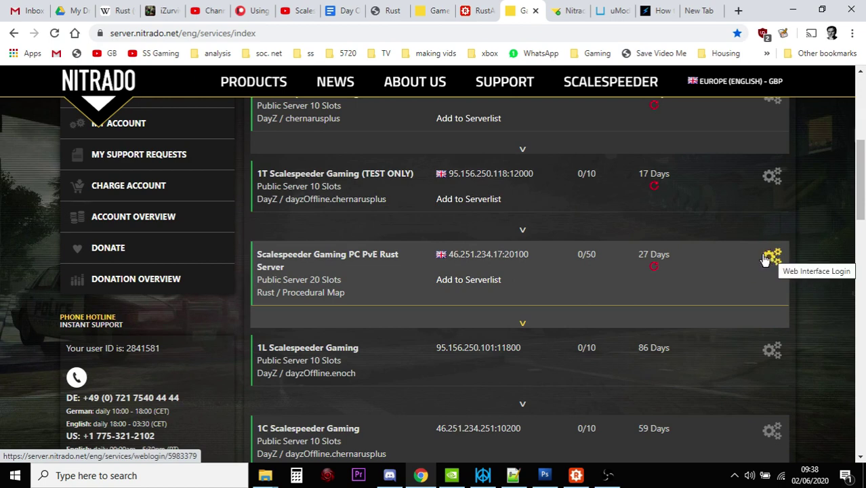
Open the Rust server's dashboard and go to its General settings.
{"action": "left_click", "coordinate": [566, 12]}
{"action": "scroll", "coordinate": [553, 304], "scroll_direction": "up", "scroll_amount": 1}
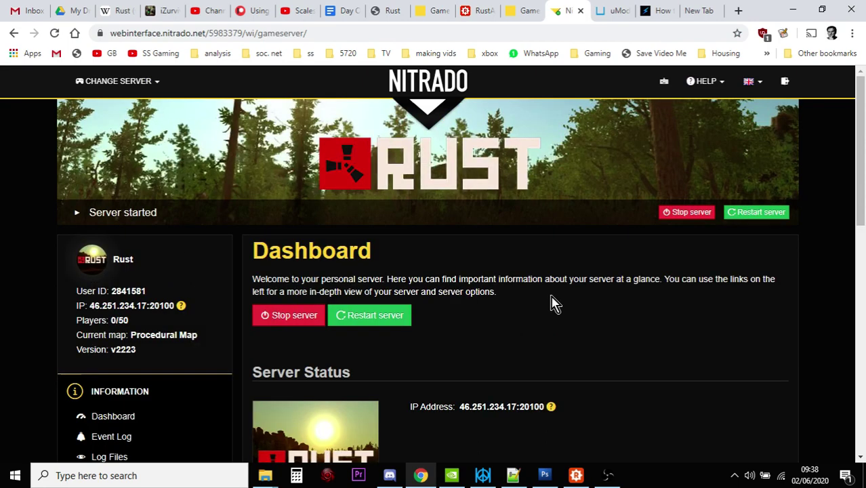
{"action": "scroll", "coordinate": [553, 304], "scroll_direction": "down", "scroll_amount": 1}
{"action": "scroll", "coordinate": [553, 304], "scroll_direction": "down", "scroll_amount": 1}
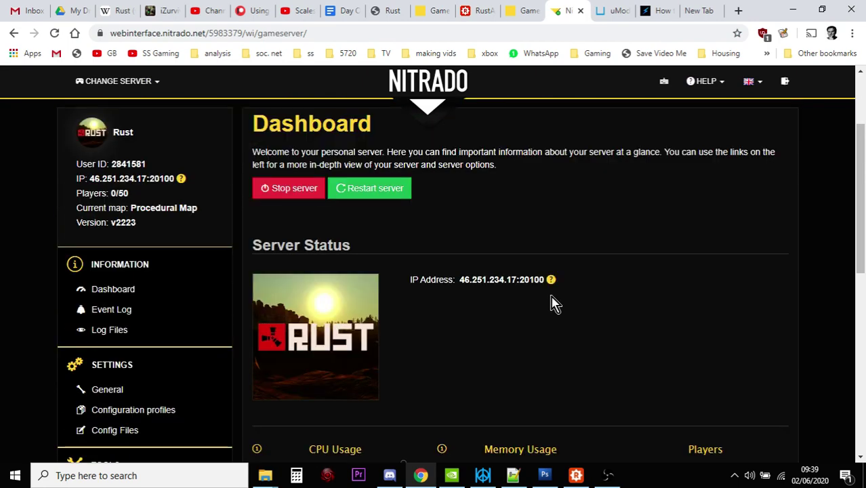
{"action": "scroll", "coordinate": [552, 303], "scroll_direction": "down", "scroll_amount": 1}
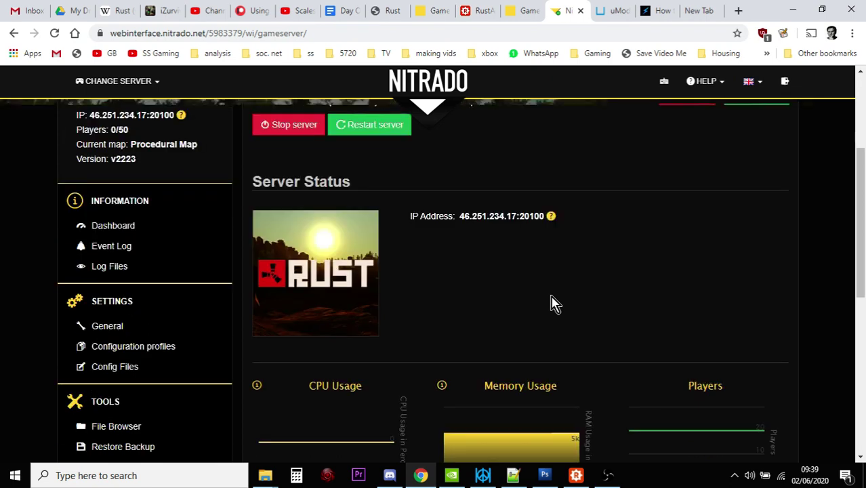
{"action": "left_click", "coordinate": [109, 327]}
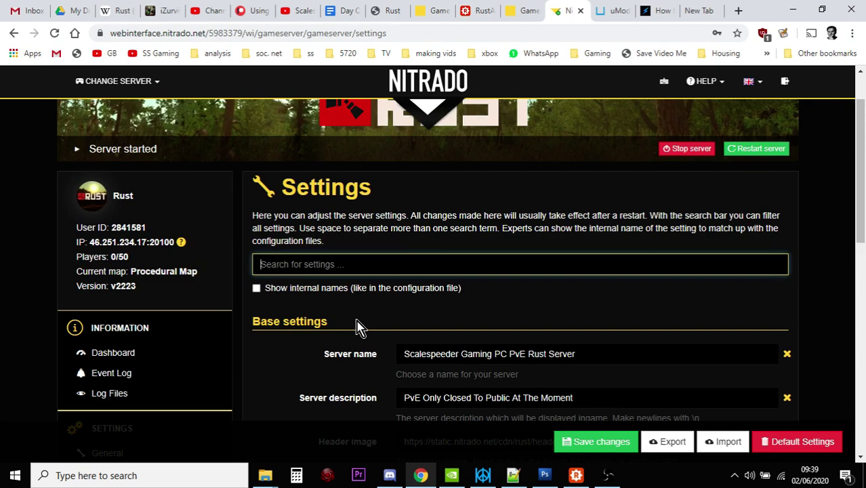
Scroll down the Settings page to the Extensions section showing Oxide enabled.
{"action": "scroll", "coordinate": [360, 328], "scroll_direction": "down", "scroll_amount": 2}
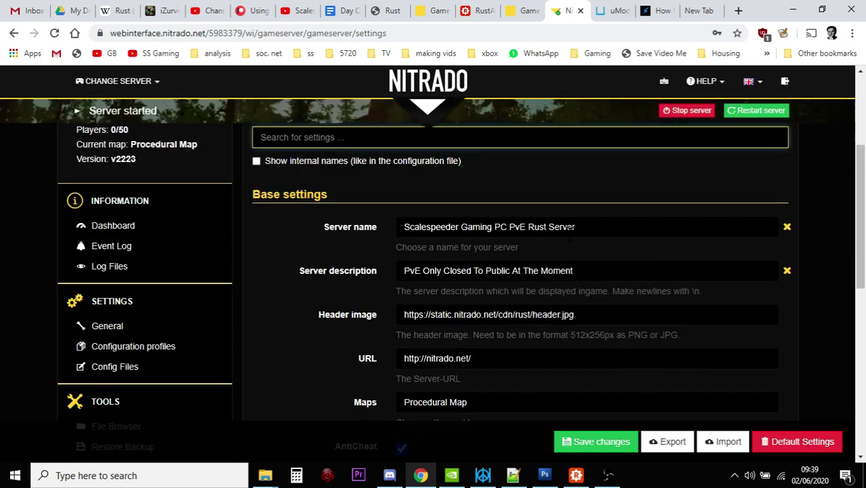
{"action": "scroll", "coordinate": [507, 271], "scroll_direction": "down", "scroll_amount": 1}
{"action": "scroll", "coordinate": [509, 275], "scroll_direction": "down", "scroll_amount": 2}
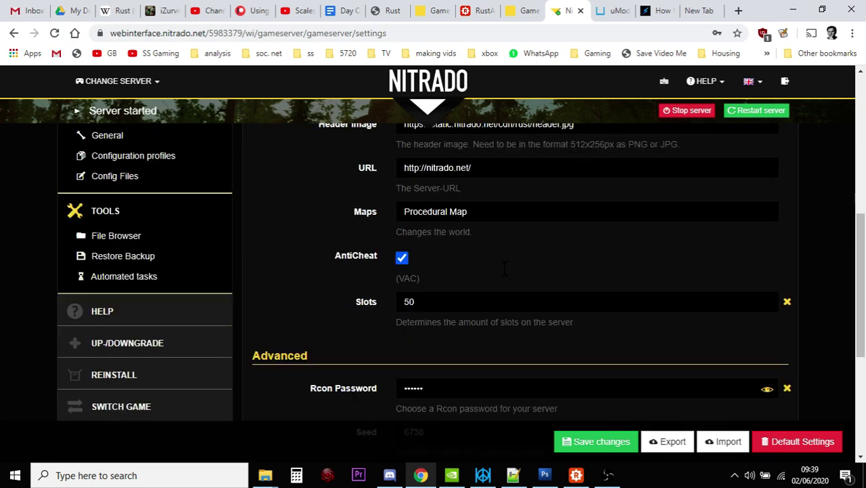
{"action": "scroll", "coordinate": [425, 204], "scroll_direction": "down", "scroll_amount": 1}
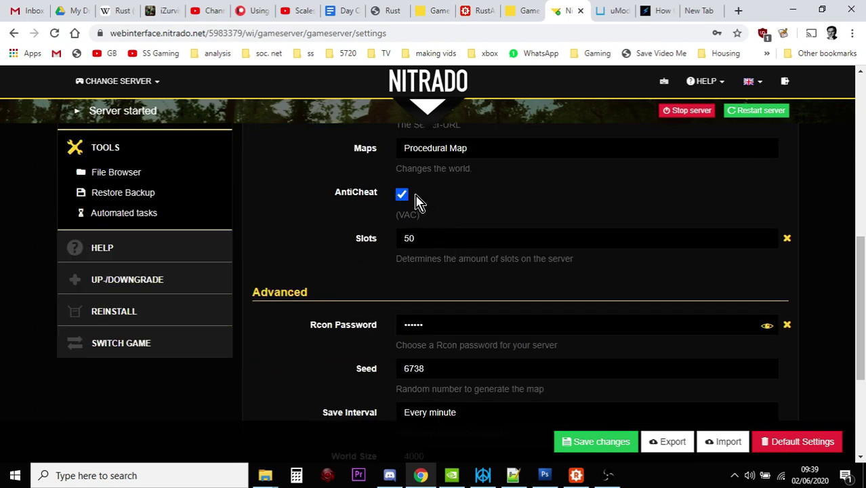
{"action": "scroll", "coordinate": [419, 201], "scroll_direction": "down", "scroll_amount": 2}
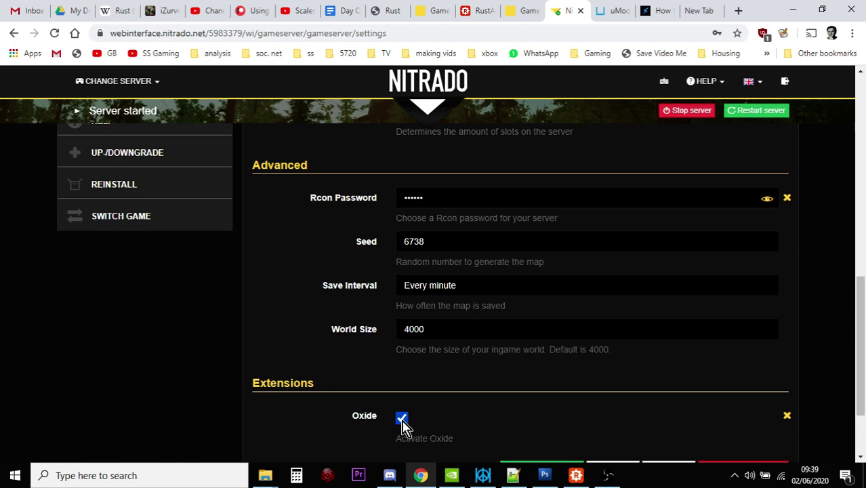
{"action": "scroll", "coordinate": [449, 412], "scroll_direction": "down", "scroll_amount": 2}
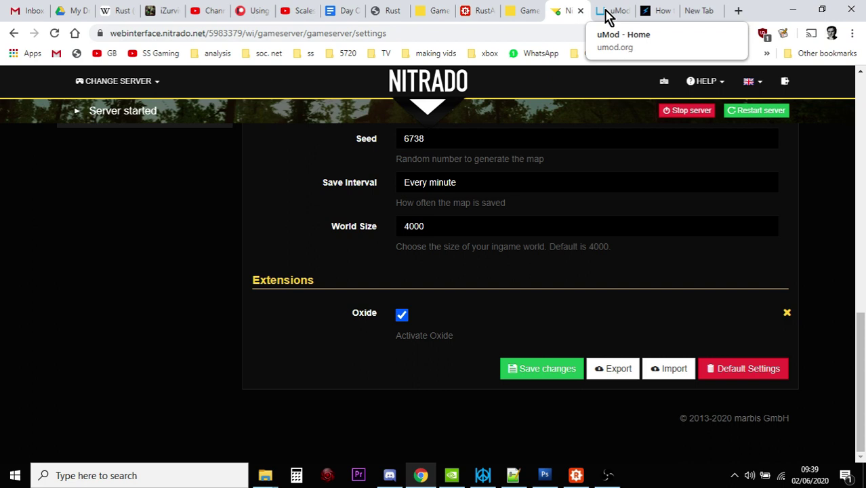
{"action": "left_click", "coordinate": [608, 17]}
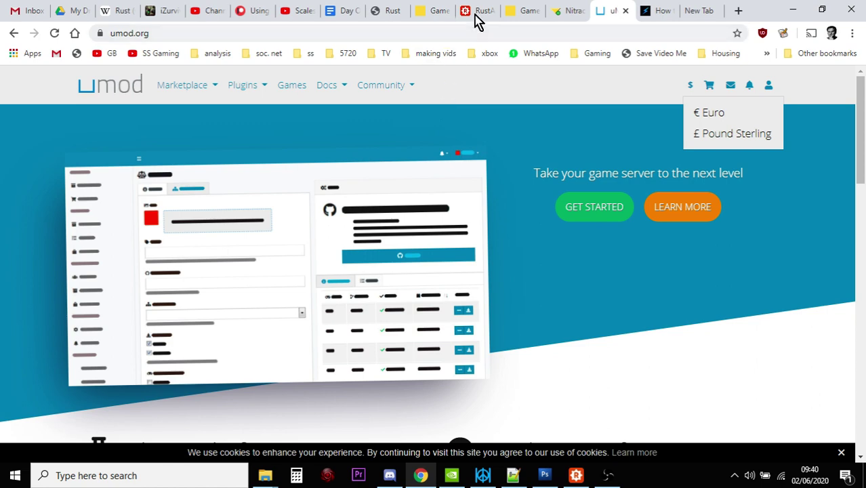
Return to Nitrado's settings, showing the Advanced section with seed 6738 and world size 4000.
{"action": "left_click", "coordinate": [557, 14]}
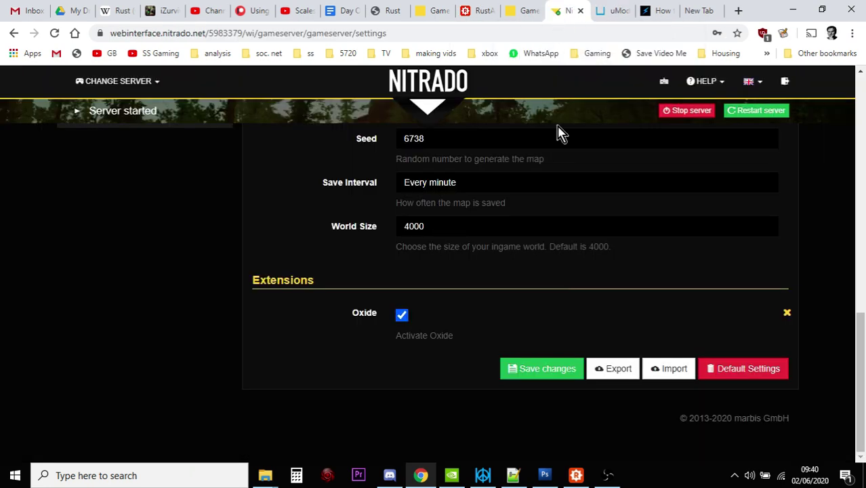
{"action": "scroll", "coordinate": [562, 367], "scroll_direction": "up", "scroll_amount": 2}
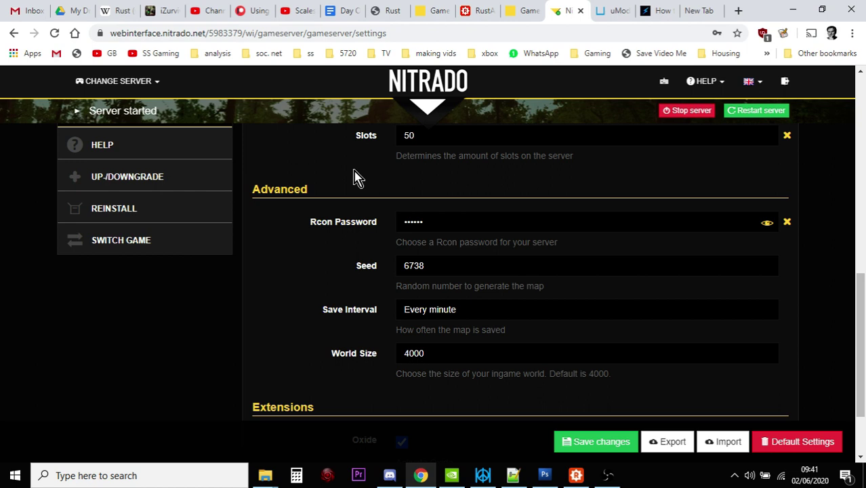
{"action": "left_click", "coordinate": [483, 12]}
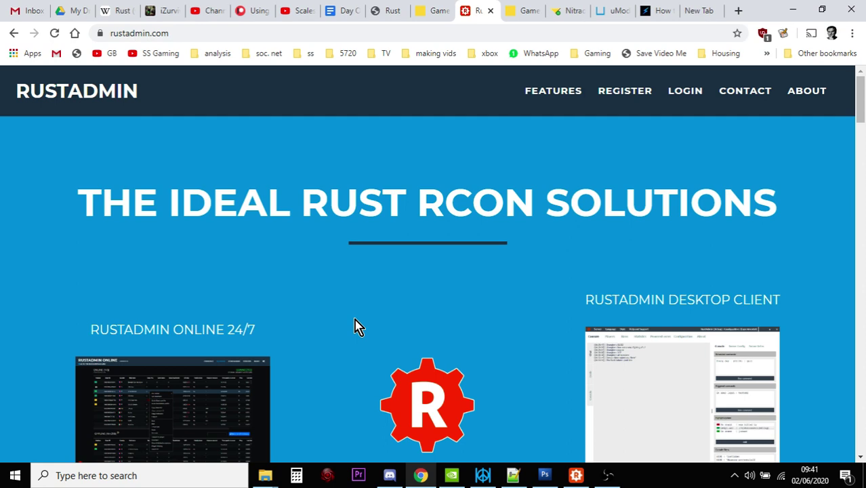
{"action": "scroll", "coordinate": [357, 326], "scroll_direction": "down", "scroll_amount": 3}
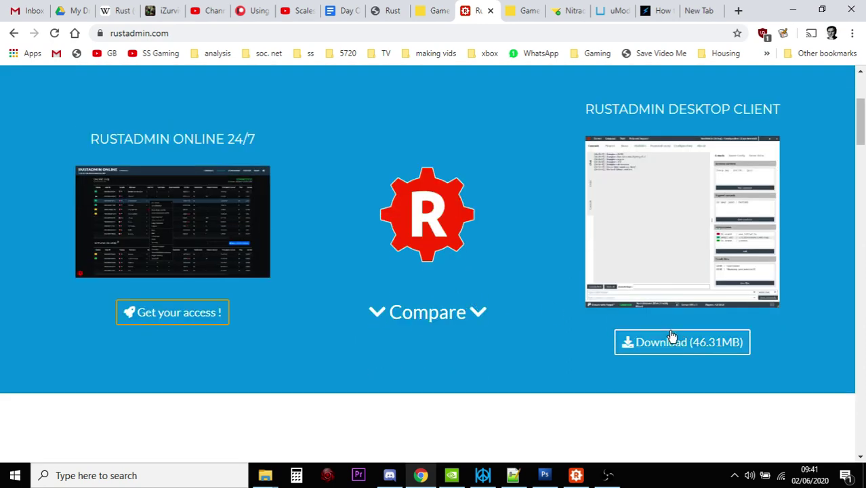
{"action": "scroll", "coordinate": [522, 264], "scroll_direction": "up", "scroll_amount": 2}
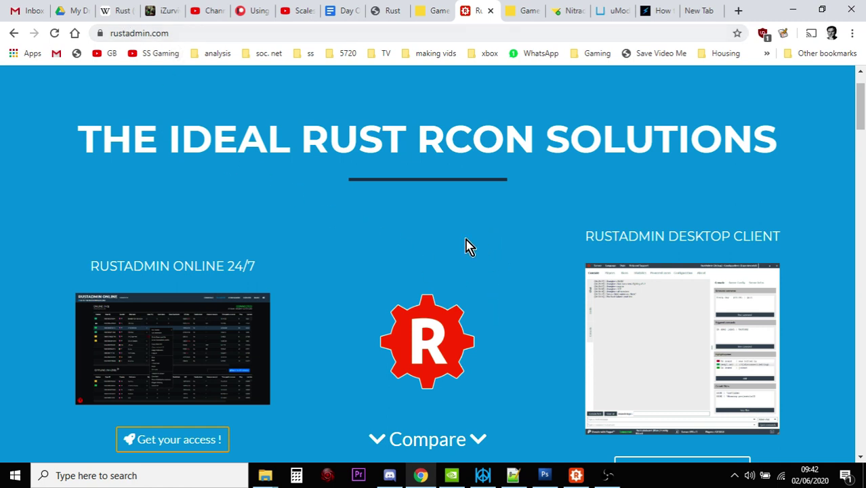
Check RustAdmin's WebRcon configuration, then go back to Chrome.
{"action": "left_click", "coordinate": [576, 476]}
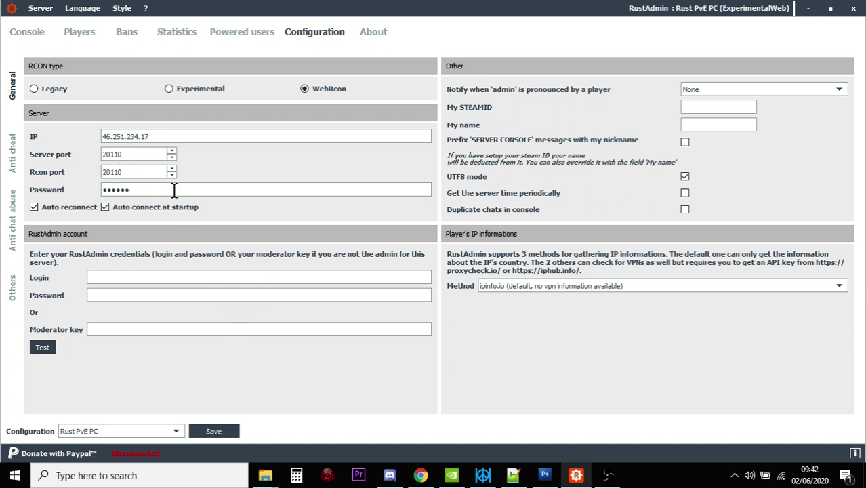
{"action": "left_click", "coordinate": [421, 477]}
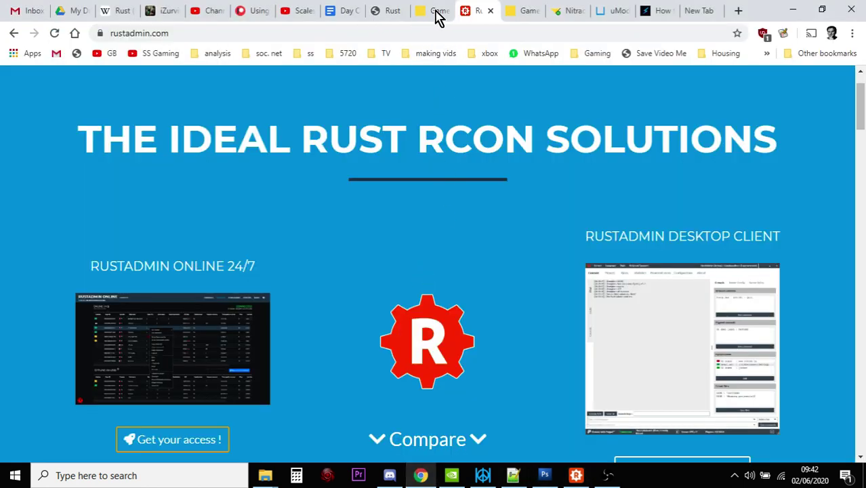
Select the server IP 46.251.234.17 in Nitrado's sidebar, then switch to RustAdmin.
{"action": "left_click", "coordinate": [567, 11]}
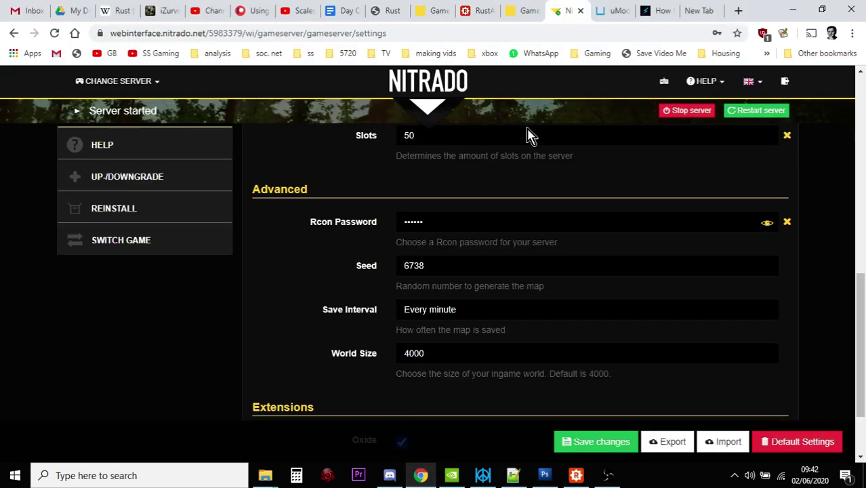
{"action": "scroll", "coordinate": [483, 255], "scroll_direction": "up", "scroll_amount": 8}
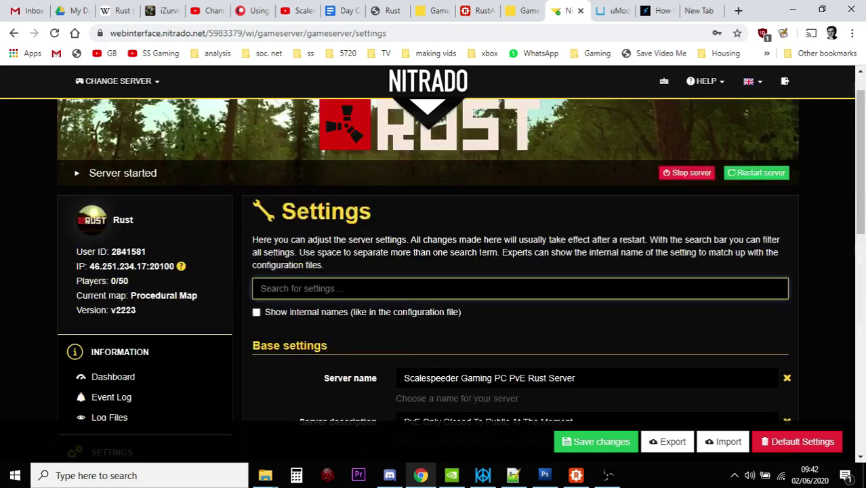
{"action": "scroll", "coordinate": [358, 255], "scroll_direction": "down", "scroll_amount": 1}
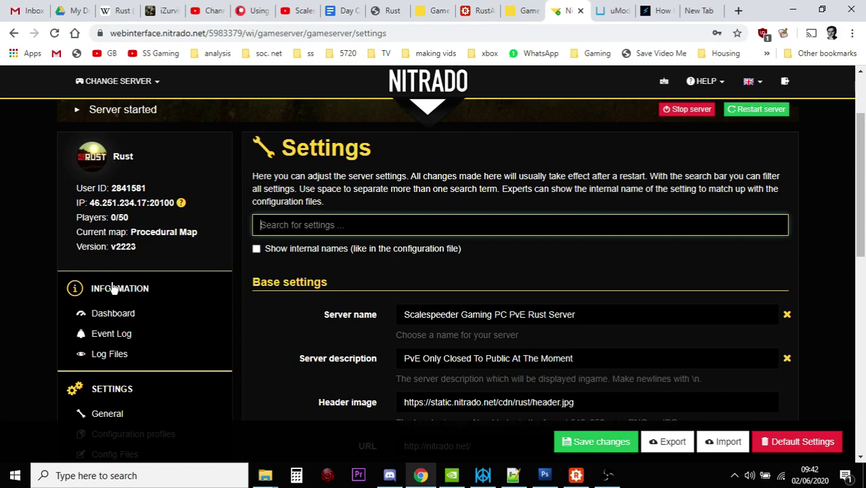
{"action": "left_click", "coordinate": [147, 202]}
{"action": "left_click_drag", "start_coordinate": [146, 203], "coordinate": [103, 203]}
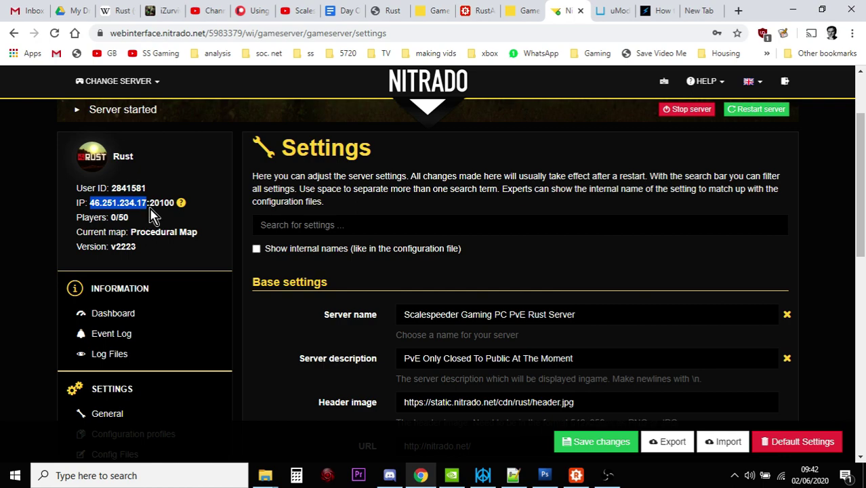
{"action": "left_click", "coordinate": [576, 476]}
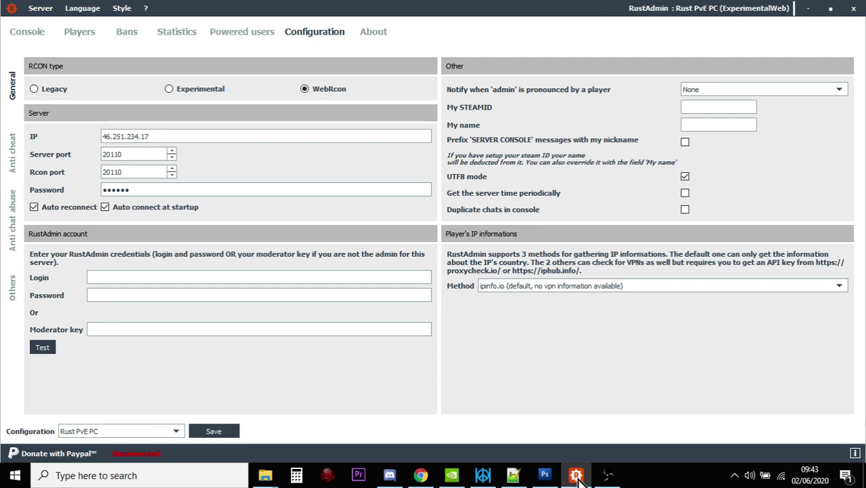
Connect RustAdmin to the Scalespeeder Gaming PC PvE server, view its Console, then minimize it.
{"action": "left_click", "coordinate": [421, 475]}
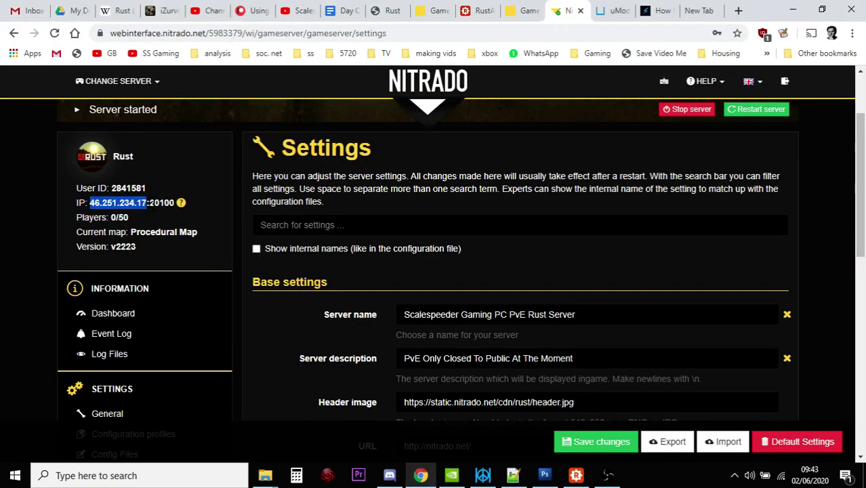
{"action": "left_click", "coordinate": [576, 475]}
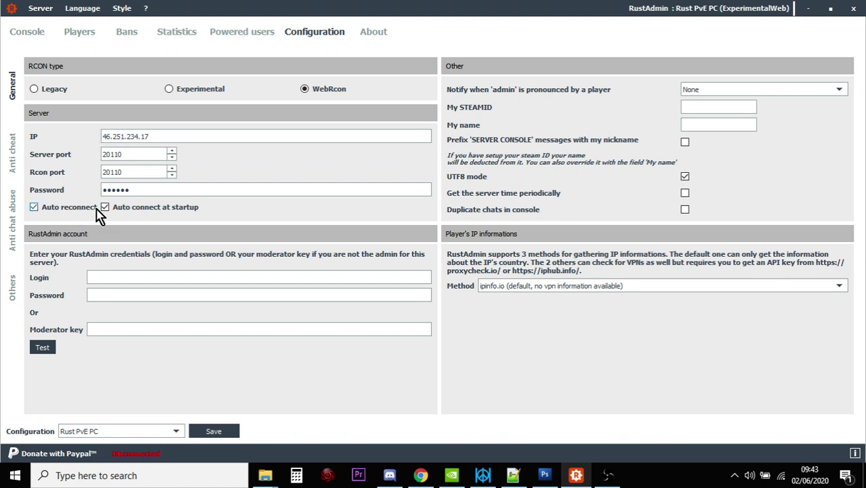
{"action": "left_click", "coordinate": [40, 10]}
{"action": "left_click", "coordinate": [42, 23]}
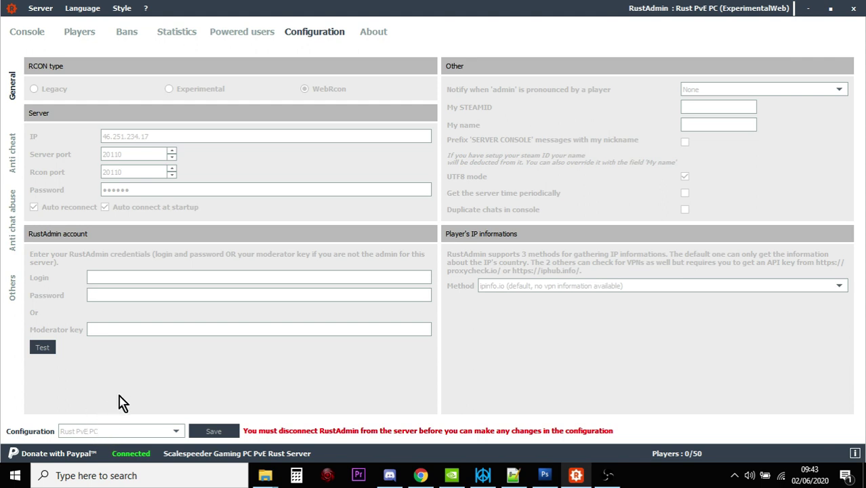
{"action": "left_click", "coordinate": [28, 36]}
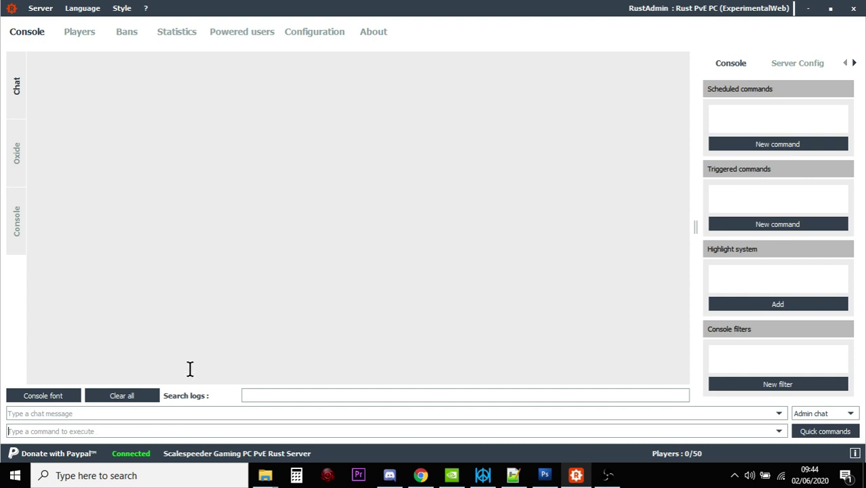
{"action": "left_click", "coordinate": [812, 13]}
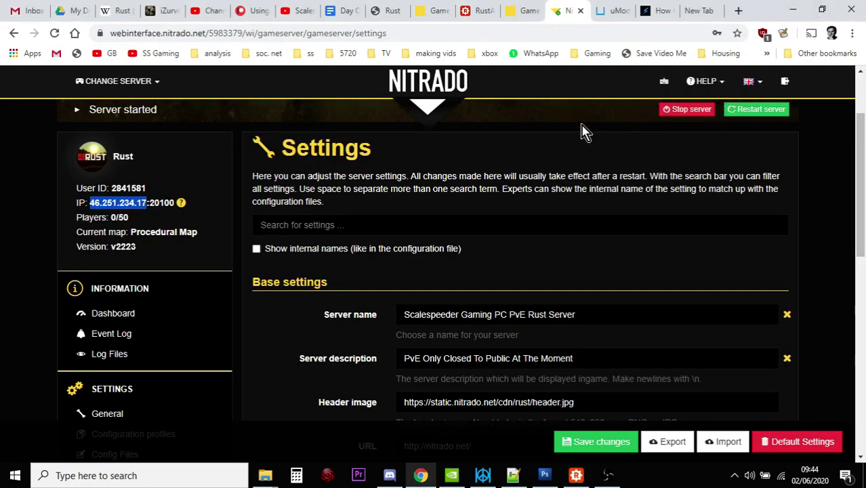
Switch to the Shockbyte 'How to Add an Admin' tab showing the users.cfg format.
{"action": "left_click", "coordinate": [662, 13]}
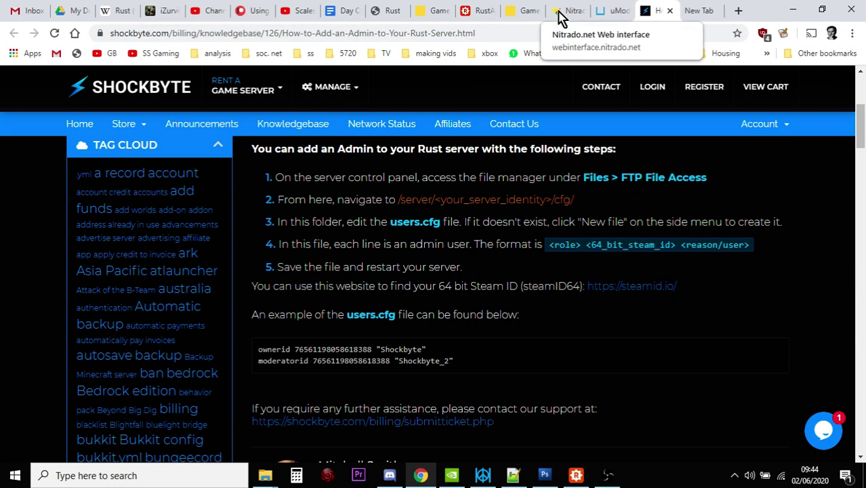
Open the server's File Browser from Nitrado's Tools menu, moving up to the top folder.
{"action": "left_click", "coordinate": [559, 14]}
{"action": "scroll", "coordinate": [283, 247], "scroll_direction": "down", "scroll_amount": 4}
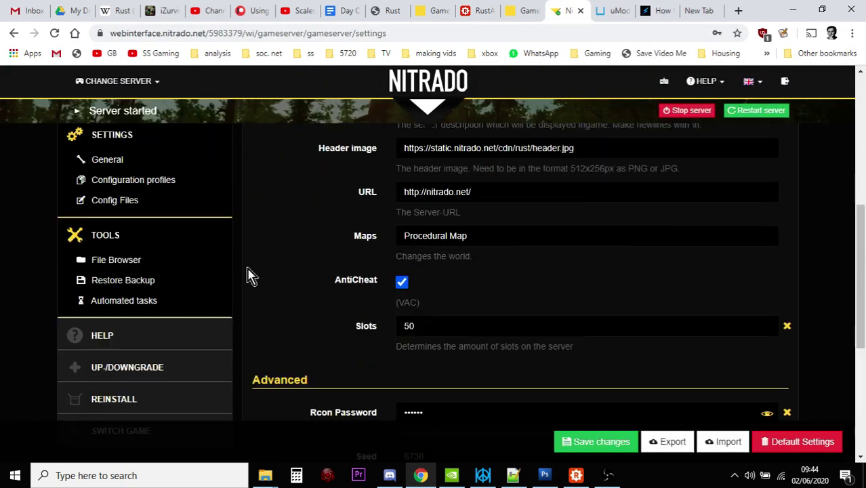
{"action": "left_click", "coordinate": [131, 267]}
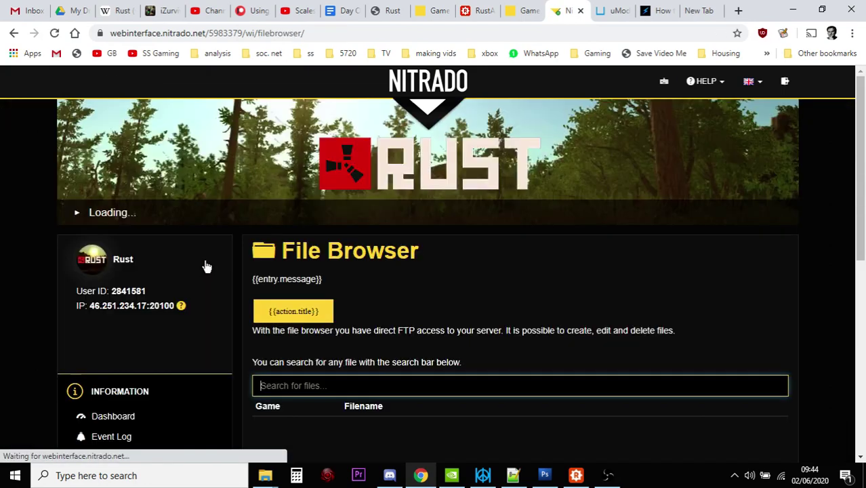
{"action": "scroll", "coordinate": [332, 268], "scroll_direction": "down", "scroll_amount": 2}
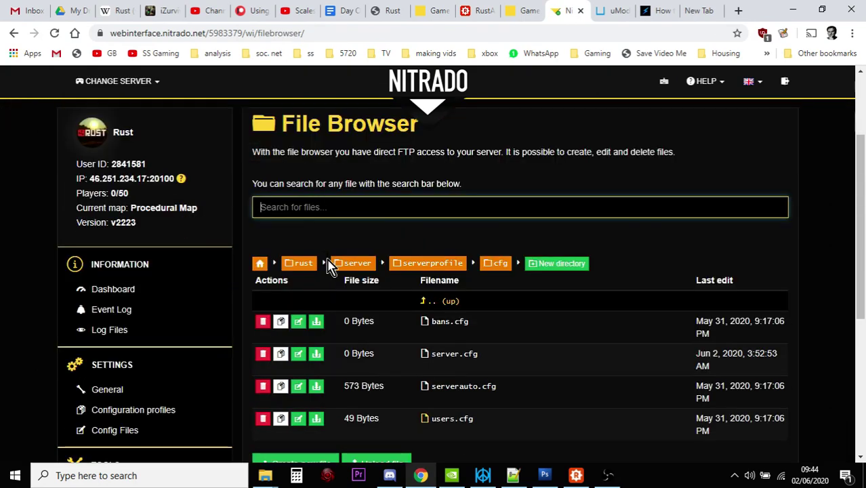
{"action": "left_click", "coordinate": [354, 269]}
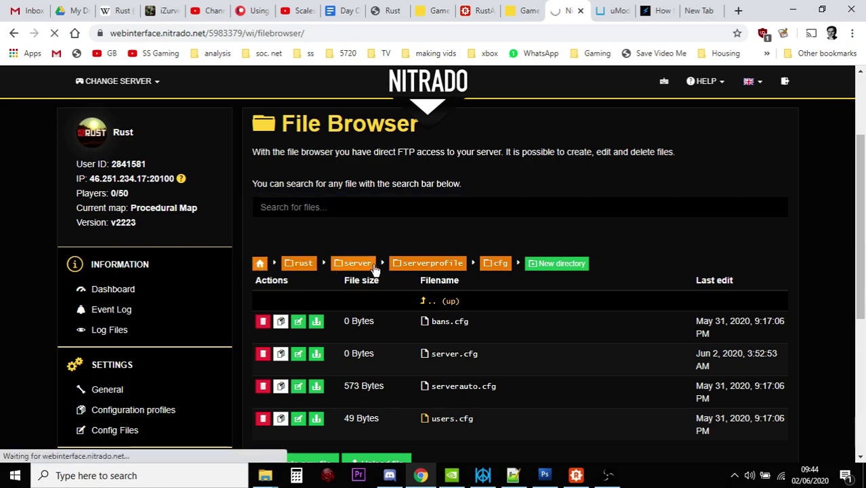
{"action": "scroll", "coordinate": [377, 270], "scroll_direction": "down", "scroll_amount": 3}
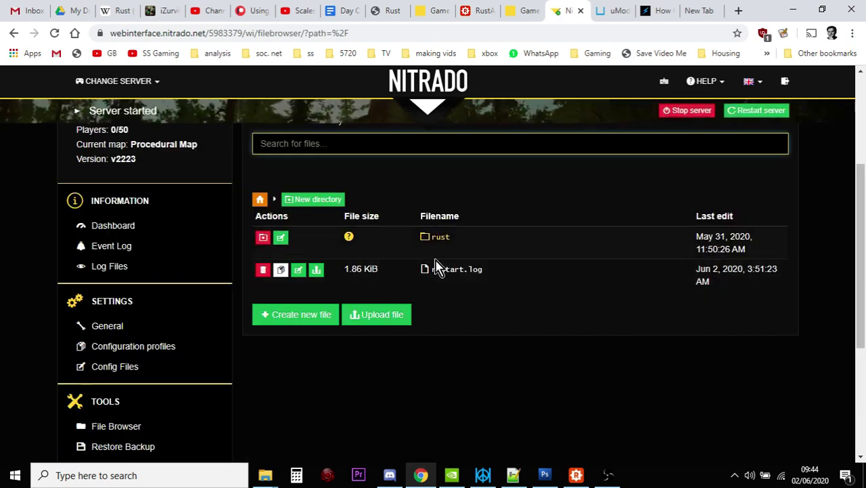
Navigate through rust, server and serverprofile into the cfg folder.
{"action": "left_click", "coordinate": [440, 238]}
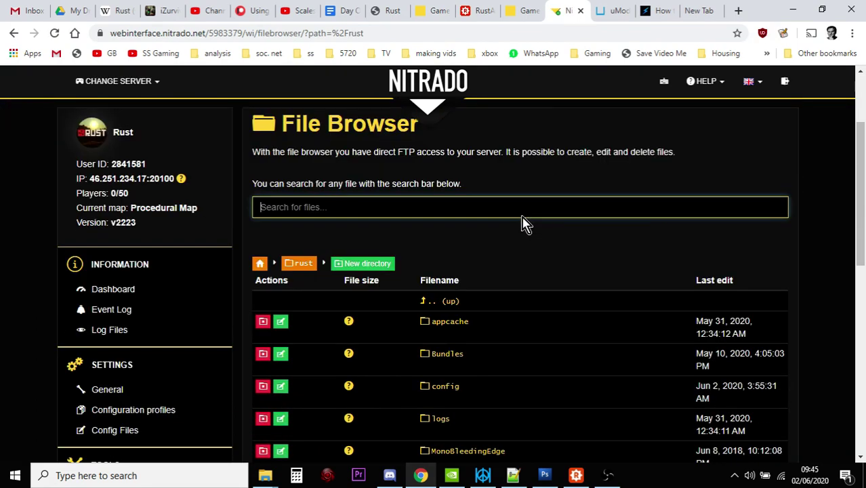
{"action": "scroll", "coordinate": [526, 223], "scroll_direction": "down", "scroll_amount": 2}
{"action": "scroll", "coordinate": [526, 223], "scroll_direction": "down", "scroll_amount": 1}
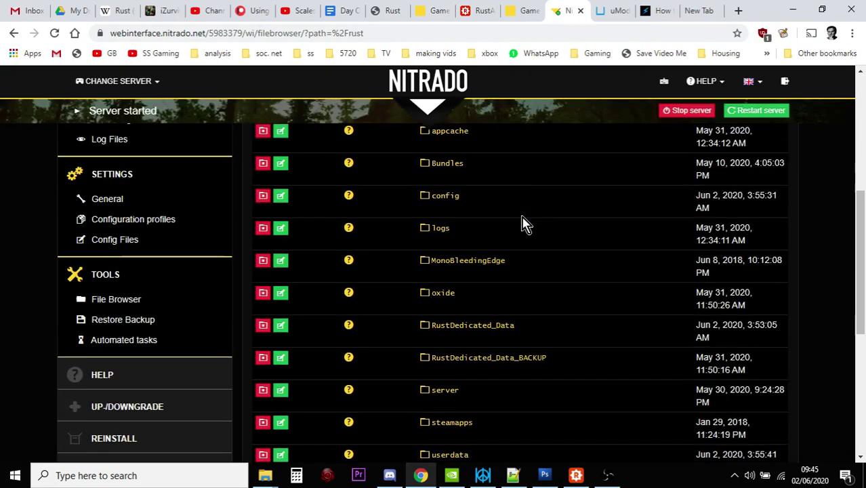
{"action": "scroll", "coordinate": [526, 224], "scroll_direction": "down", "scroll_amount": 1}
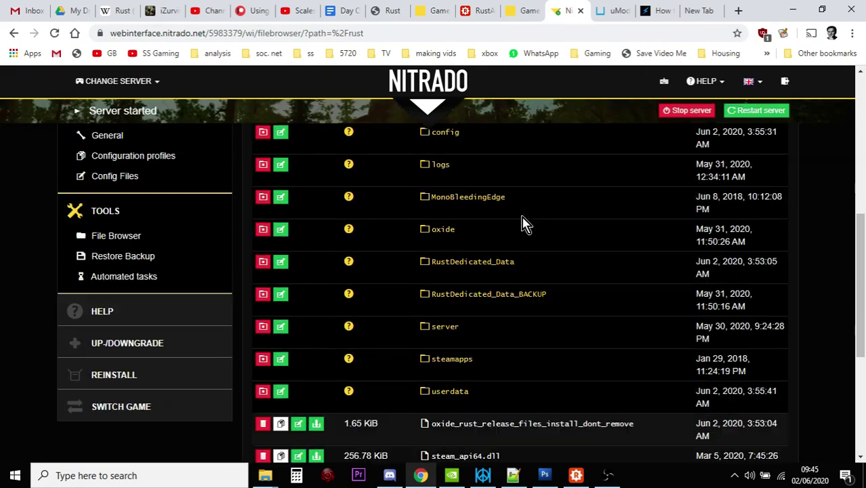
{"action": "left_click", "coordinate": [447, 330]}
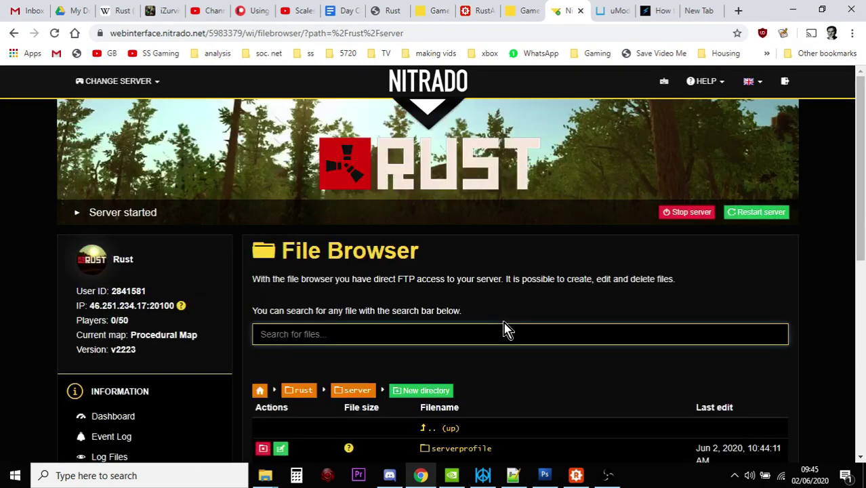
{"action": "scroll", "coordinate": [508, 330], "scroll_direction": "down", "scroll_amount": 1}
{"action": "scroll", "coordinate": [504, 330], "scroll_direction": "down", "scroll_amount": 1}
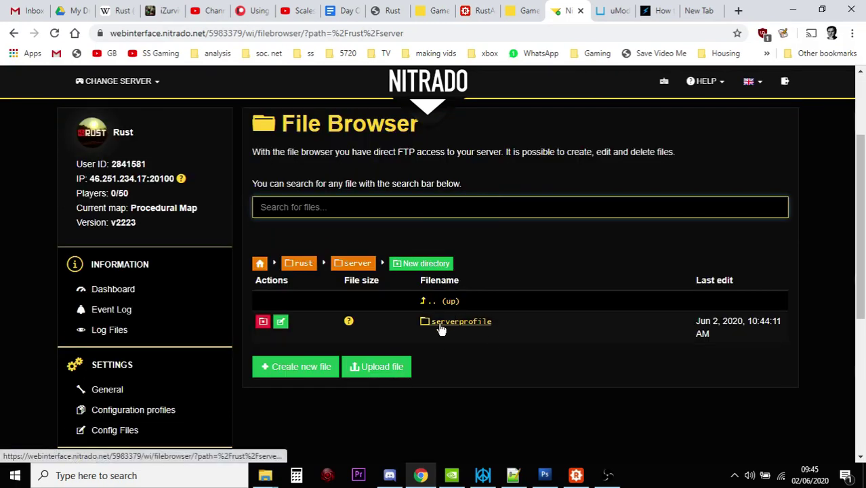
{"action": "left_click", "coordinate": [465, 327]}
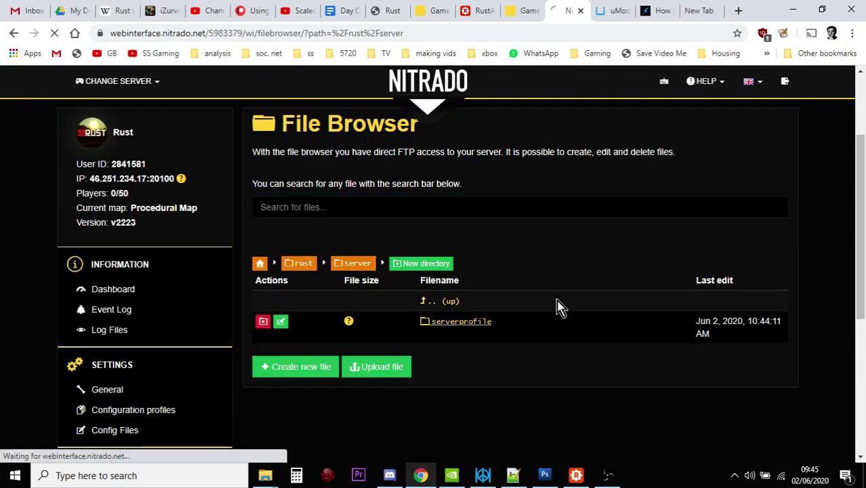
{"action": "scroll", "coordinate": [556, 306], "scroll_direction": "down", "scroll_amount": 3}
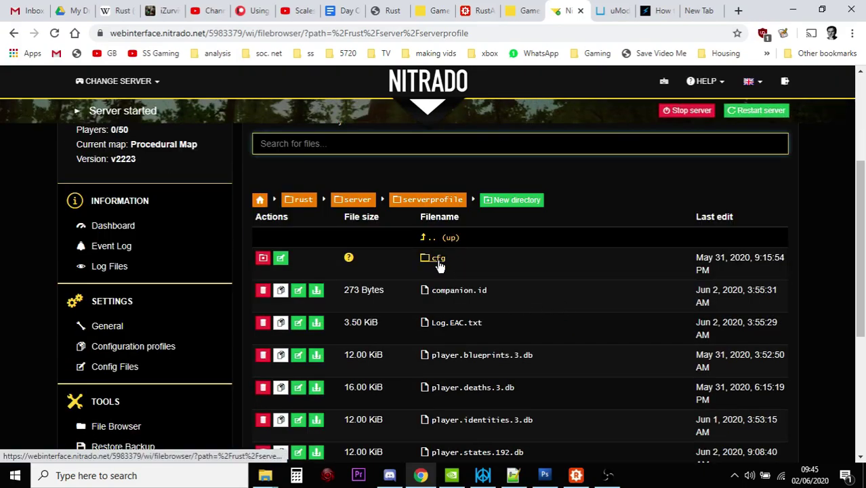
{"action": "left_click", "coordinate": [438, 264]}
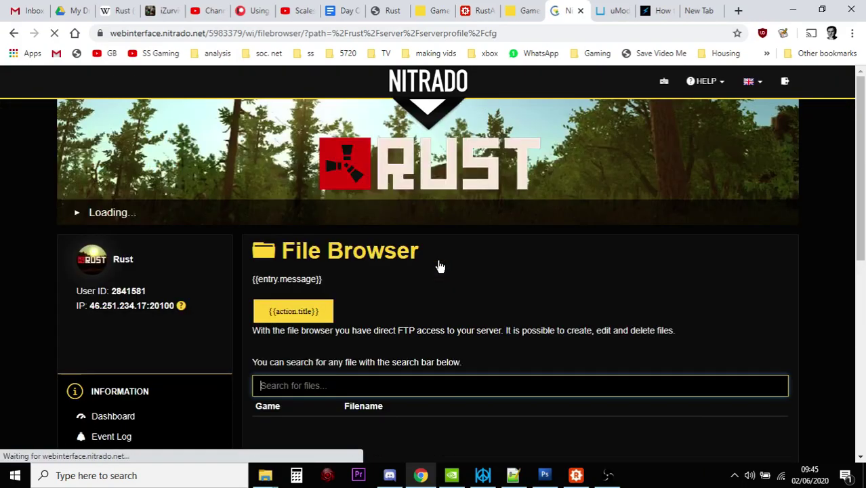
{"action": "scroll", "coordinate": [441, 268], "scroll_direction": "down", "scroll_amount": 1}
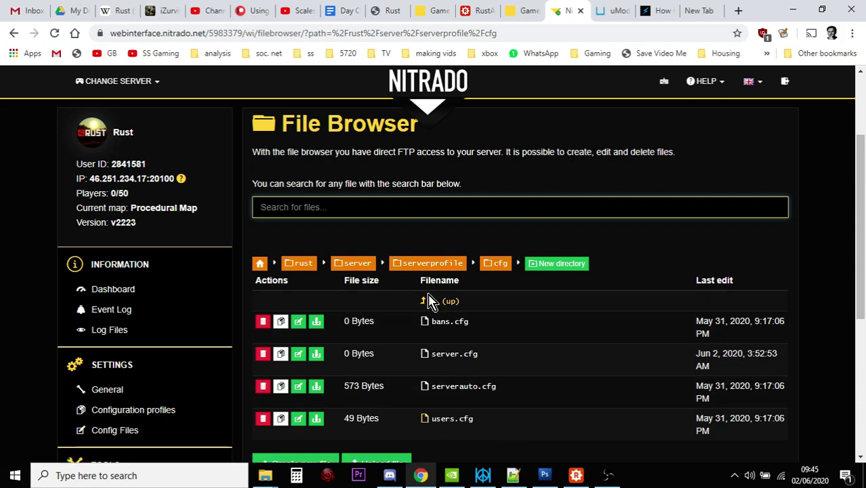
{"action": "scroll", "coordinate": [428, 301], "scroll_direction": "down", "scroll_amount": 1}
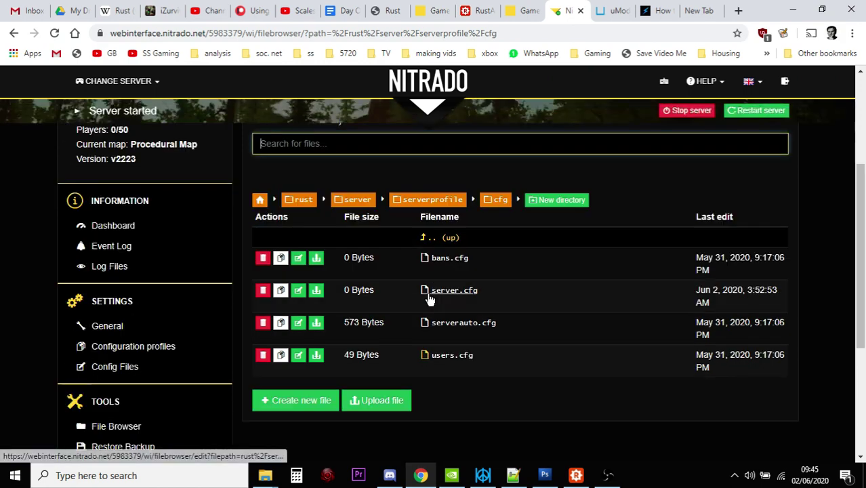
Cancel creating a new users.cfg and open the existing users.cfg with its ownerid line instead.
{"action": "left_click", "coordinate": [307, 405]}
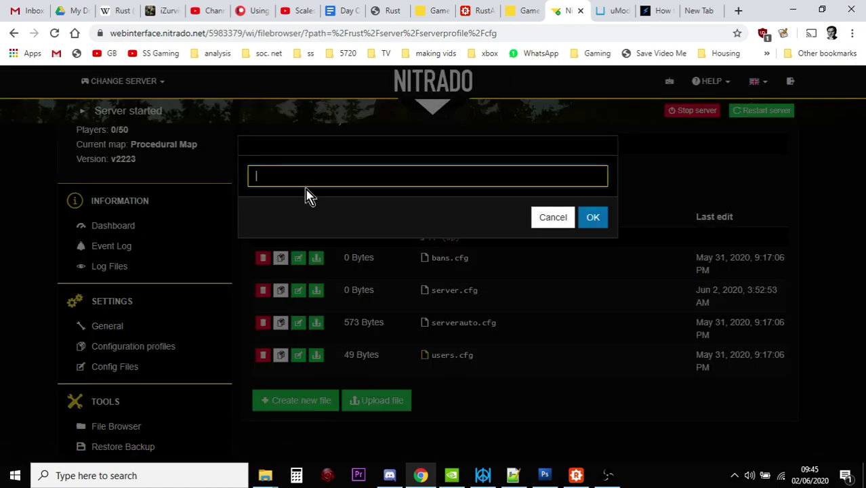
{"action": "type", "text": "users.cfg"}
{"action": "left_click", "coordinate": [557, 224]}
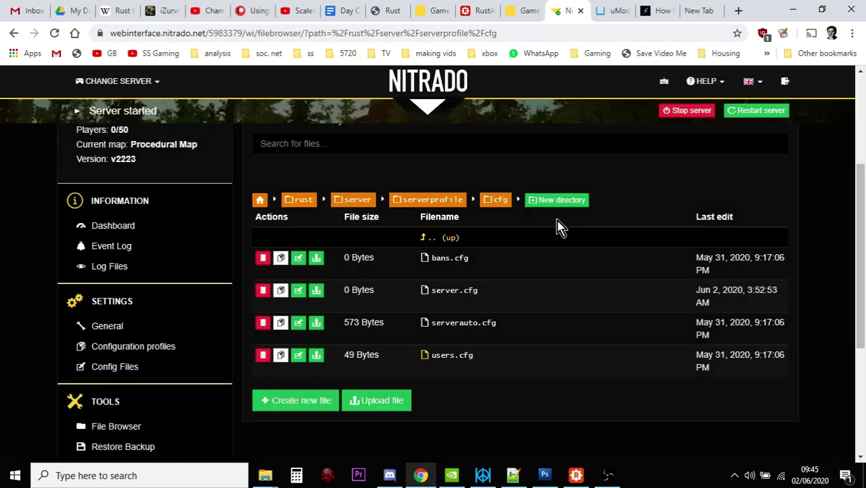
{"action": "left_click", "coordinate": [451, 356]}
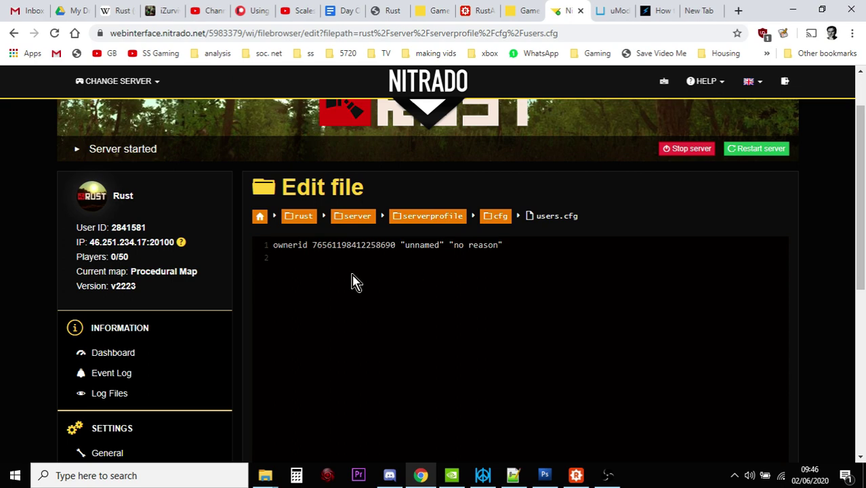
Bring back the Shockbyte guide's example users.cfg and highlight its moderatorid line.
{"action": "left_click", "coordinate": [656, 11]}
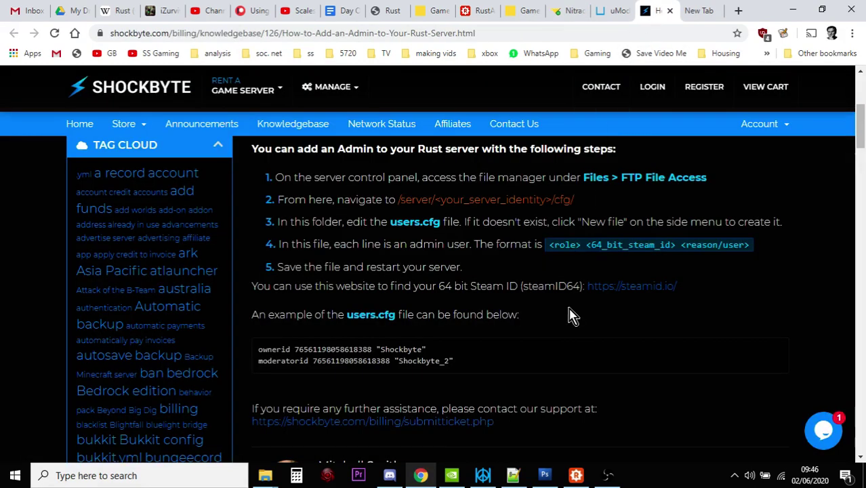
{"action": "scroll", "coordinate": [400, 366], "scroll_direction": "down", "scroll_amount": 1}
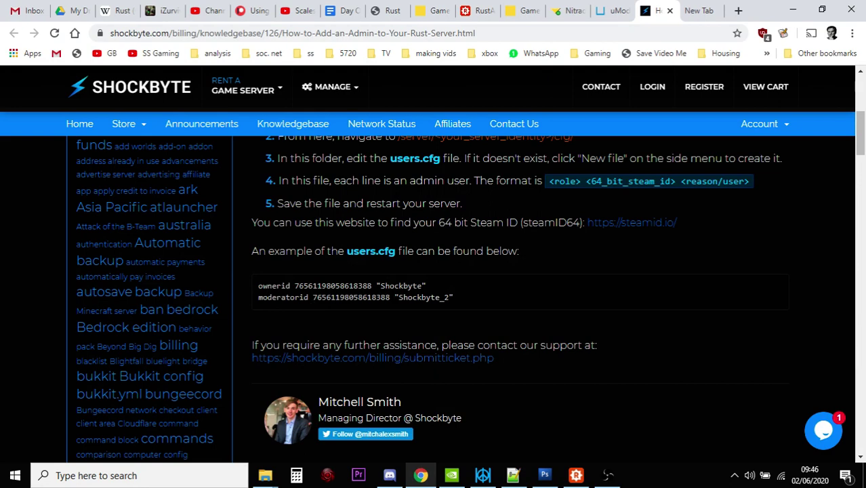
{"action": "left_click_drag", "start_coordinate": [258, 297], "coordinate": [310, 297]}
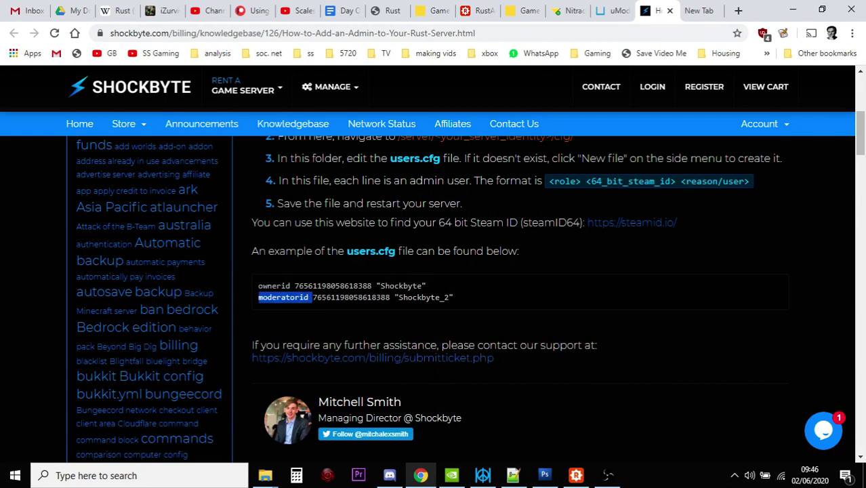
{"action": "left_click", "coordinate": [310, 297]}
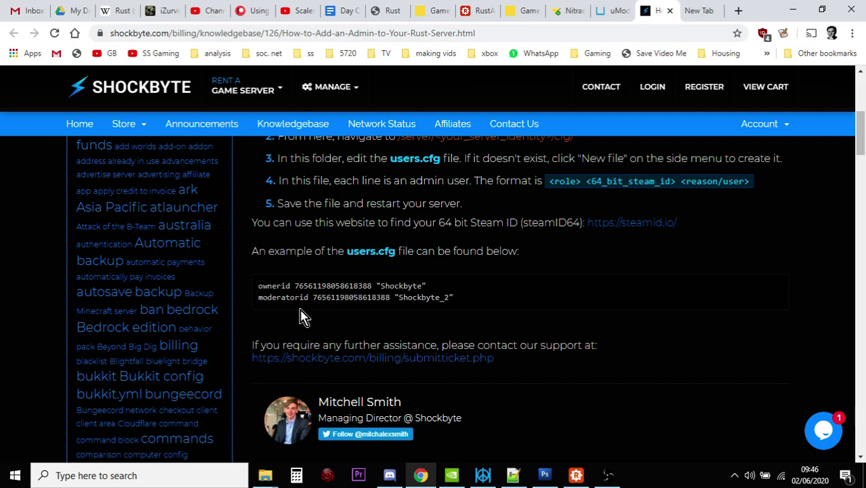
Search Google for 'how to find steam id'.
{"action": "left_click", "coordinate": [701, 12]}
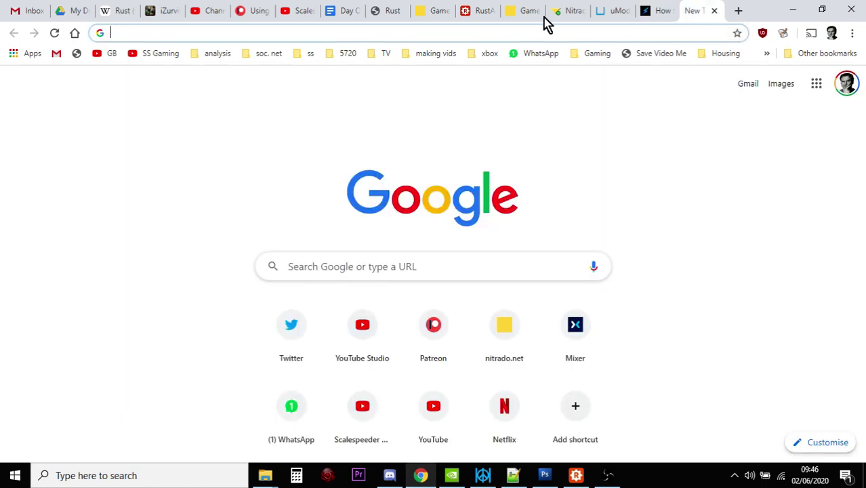
{"action": "left_click", "coordinate": [503, 27]}
{"action": "type", "text": "h"}
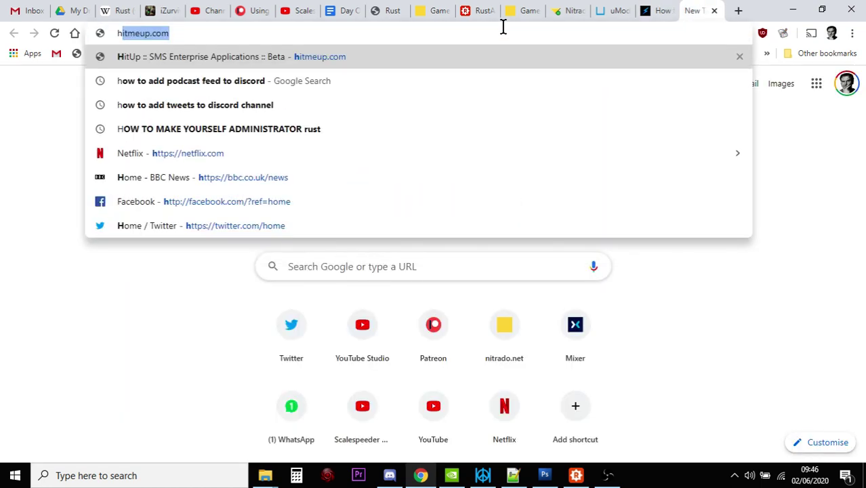
{"action": "type", "text": "pow"}
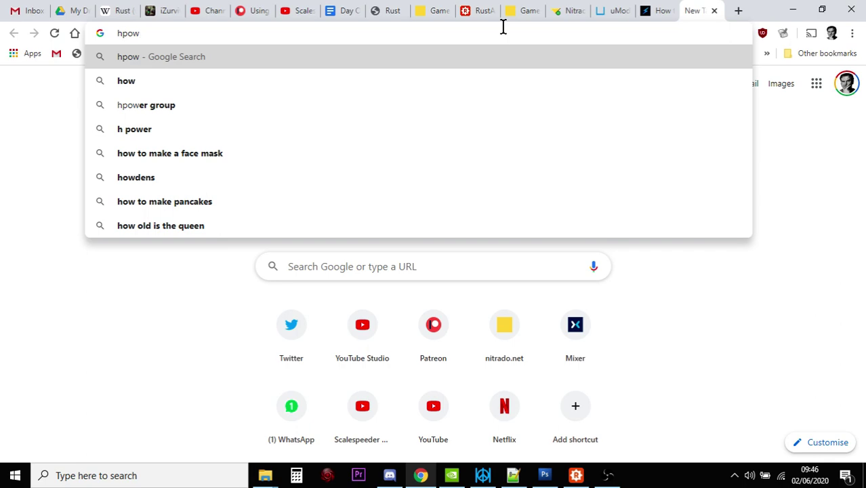
{"action": "key", "text": "BackSpace"}
{"action": "key", "text": "BackSpace"}
{"action": "key", "text": "BackSpace"}
{"action": "type", "text": "ow"}
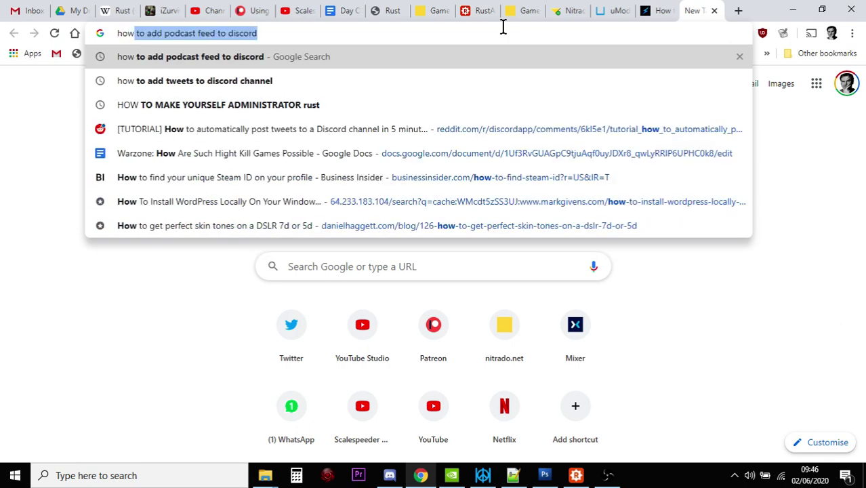
{"action": "type", "text": " to f"}
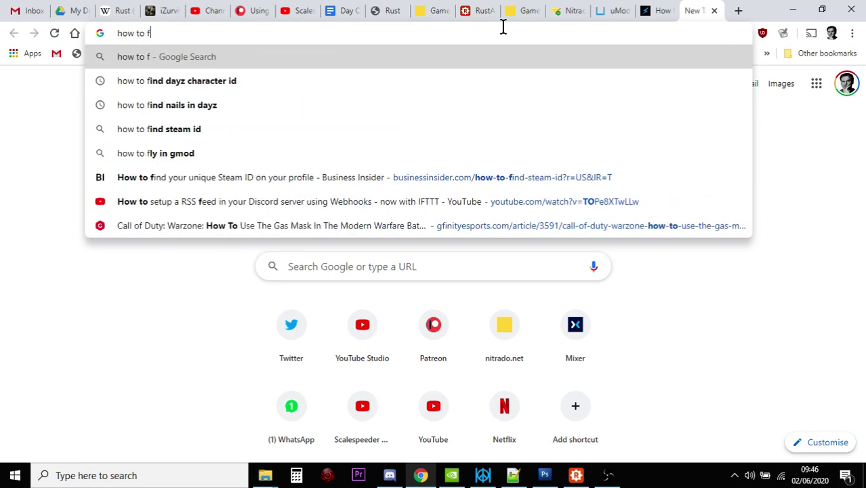
{"action": "type", "text": "ind st"}
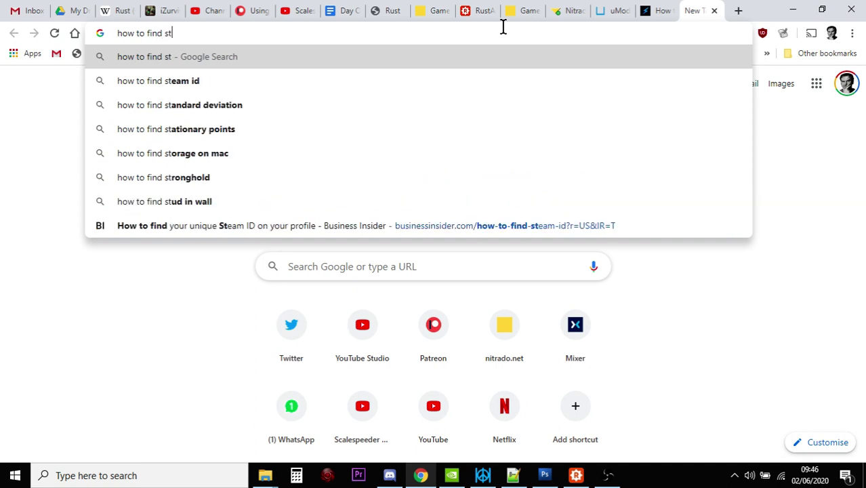
{"action": "type", "text": "eam id"}
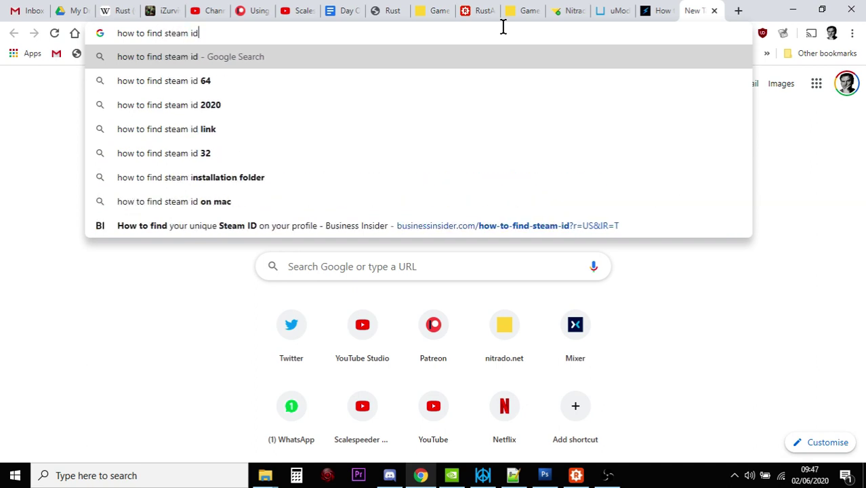
{"action": "key", "text": "Return"}
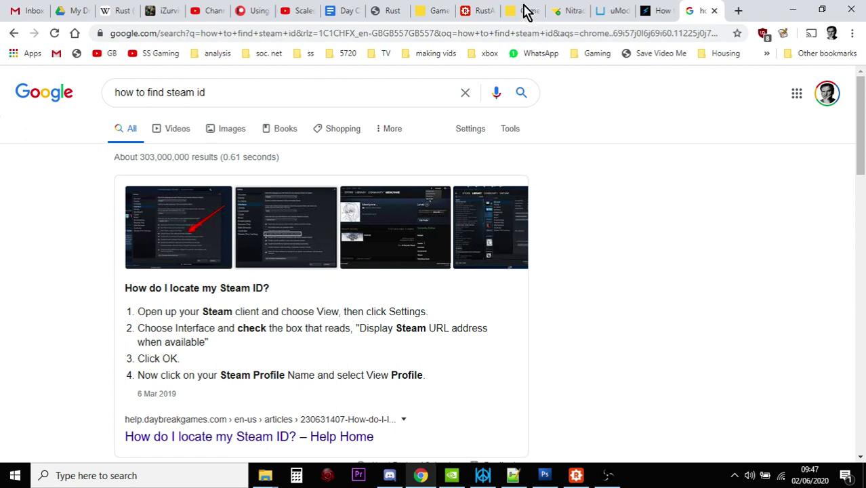
Return to the Nitrado users.cfg editor and review its single ownerid line.
{"action": "left_click", "coordinate": [568, 11]}
{"action": "scroll", "coordinate": [570, 219], "scroll_direction": "down", "scroll_amount": 3}
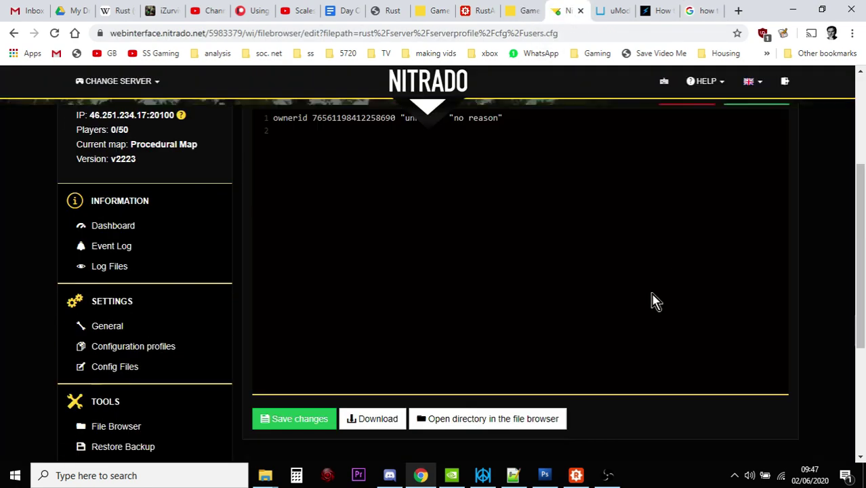
{"action": "scroll", "coordinate": [503, 333], "scroll_direction": "up", "scroll_amount": 5}
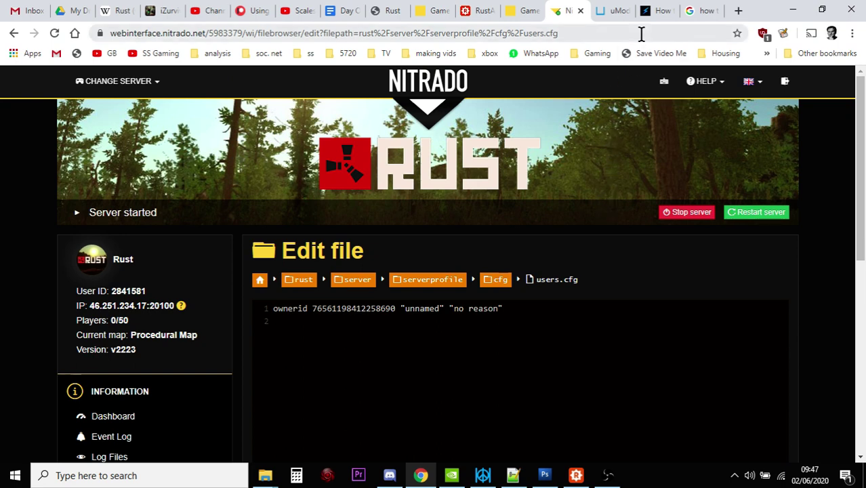
Search Google for 'admin commands rust game' and scan the results.
{"action": "left_click", "coordinate": [702, 11]}
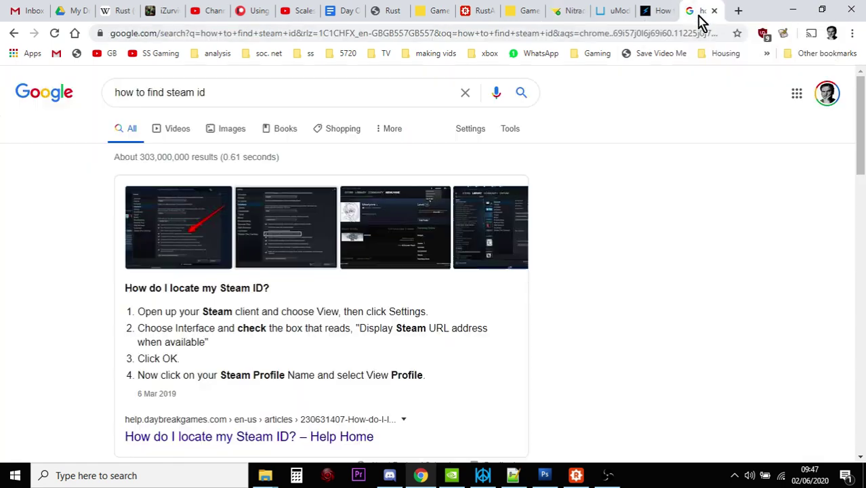
{"action": "left_click", "coordinate": [581, 33]}
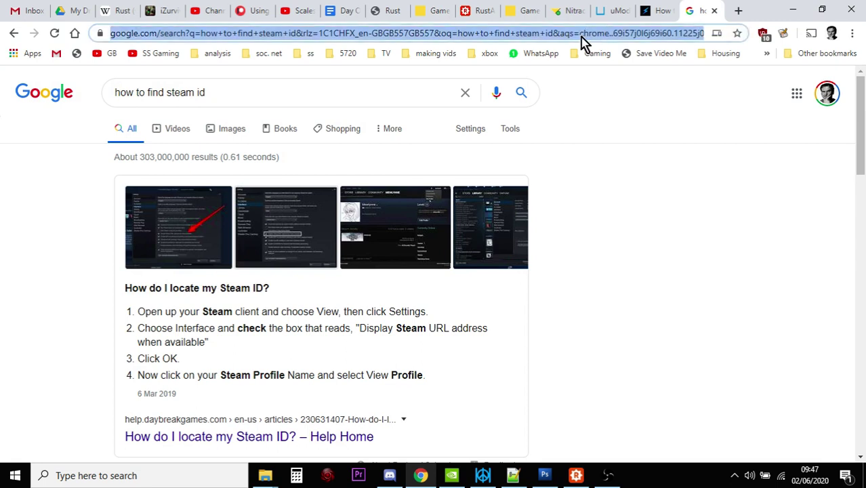
{"action": "type", "text": "admin"}
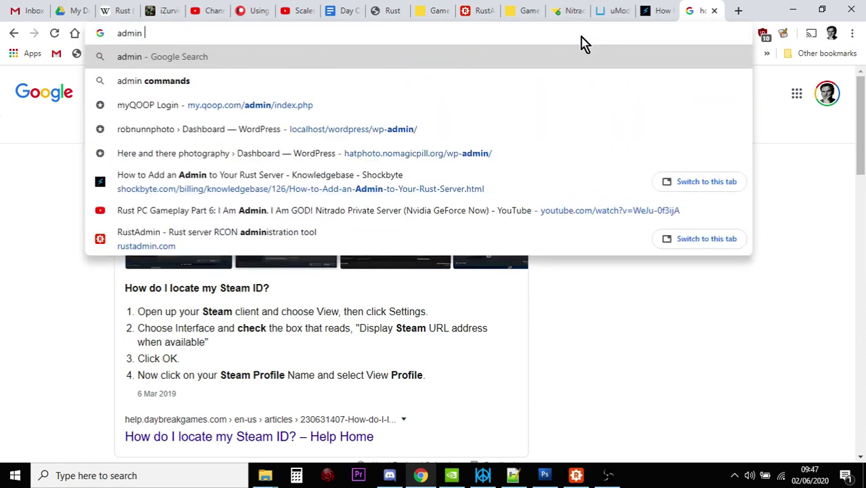
{"action": "type", "text": " comm"}
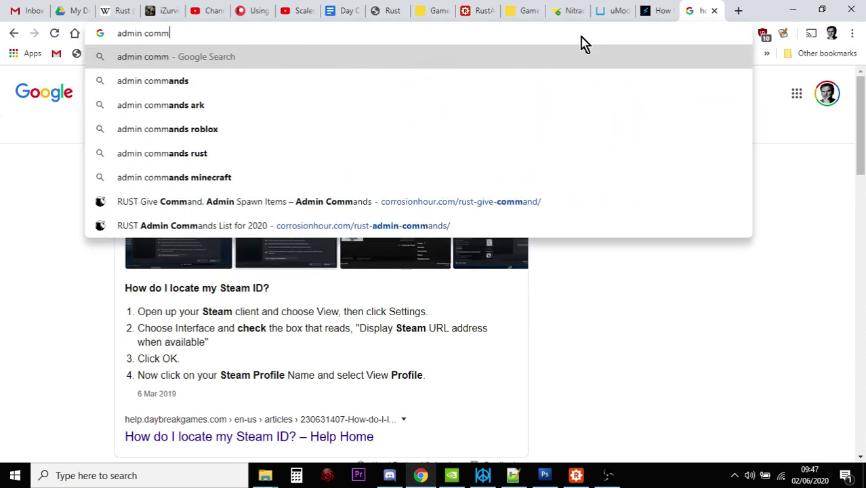
{"action": "type", "text": "ands "}
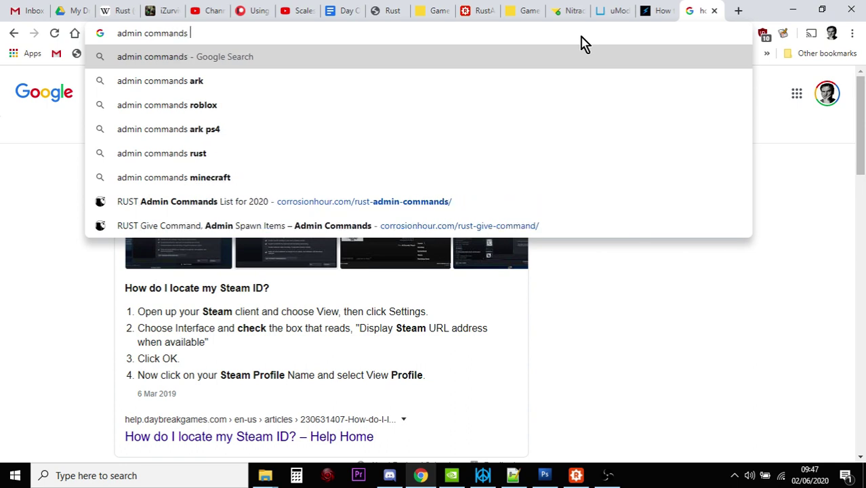
{"action": "type", "text": "r"}
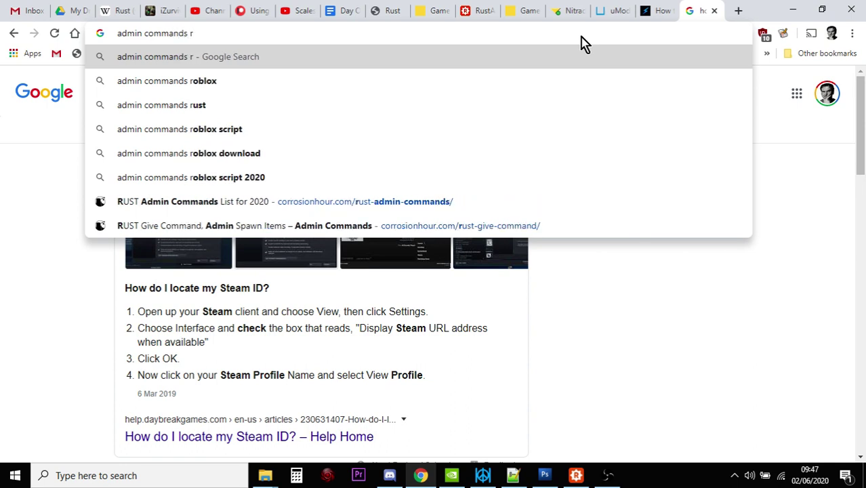
{"action": "type", "text": "ust "}
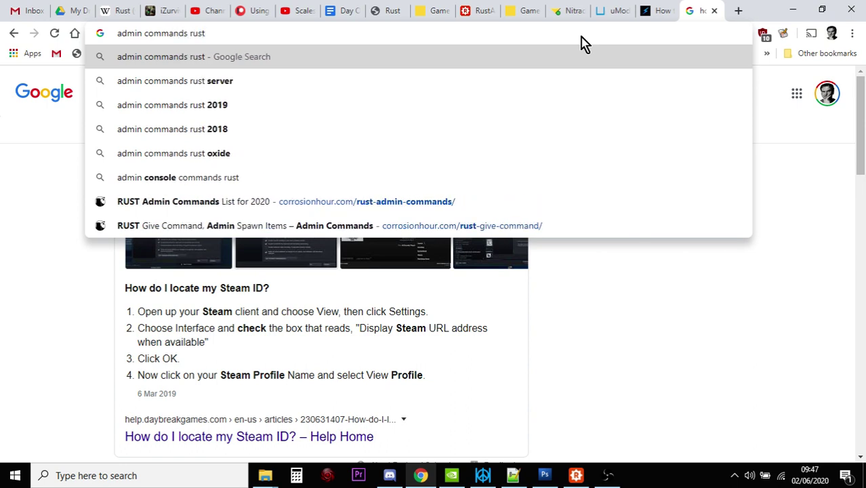
{"action": "type", "text": "game"}
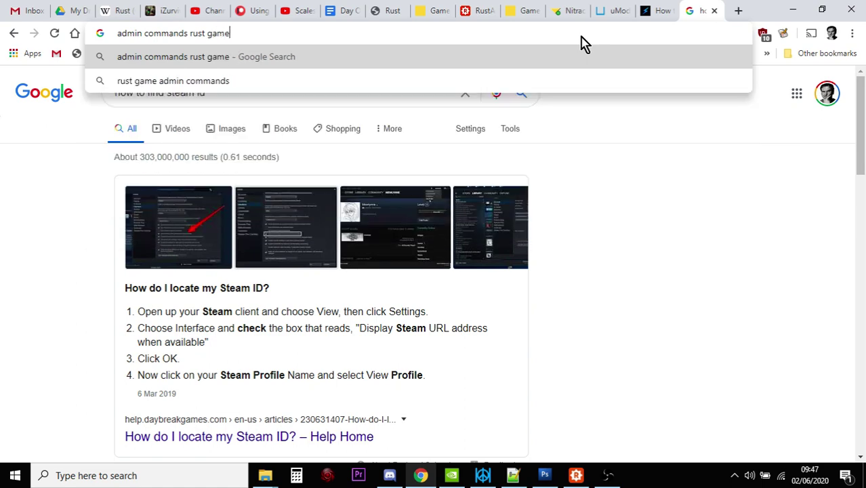
{"action": "key", "text": "Return"}
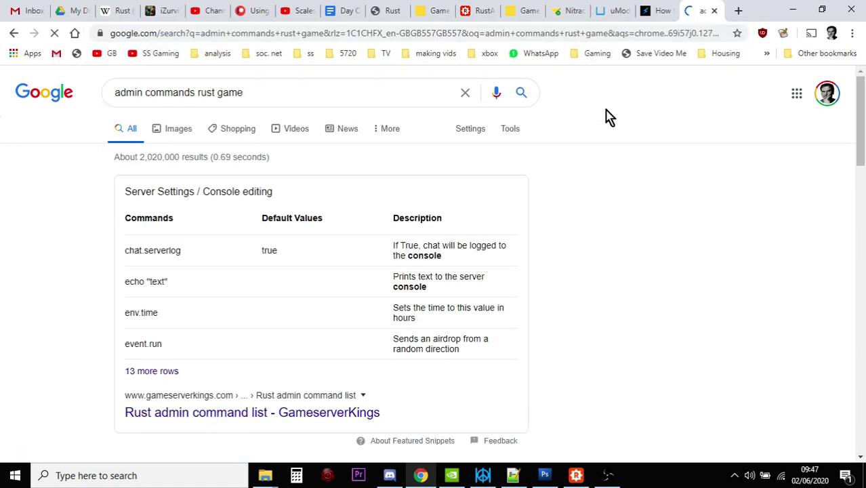
{"action": "scroll", "coordinate": [444, 207], "scroll_direction": "down", "scroll_amount": 2}
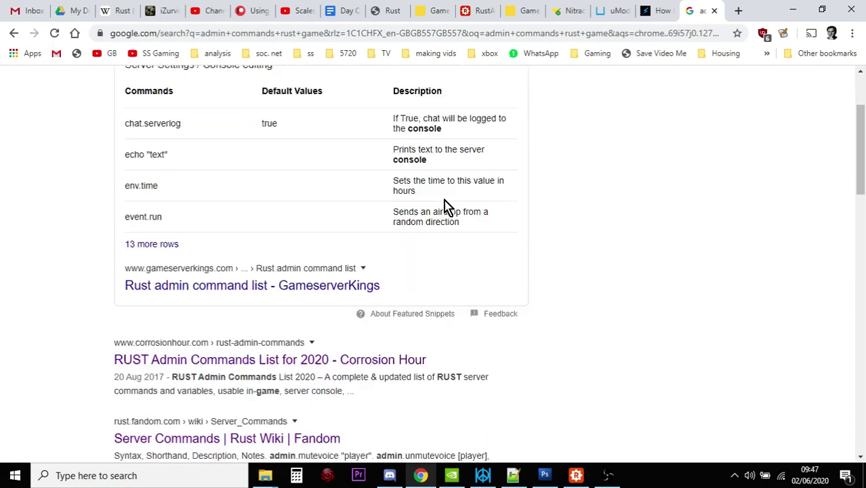
Open the GameServerKings Rust admin command list and browse its vanilla command tables.
{"action": "left_click", "coordinate": [270, 294]}
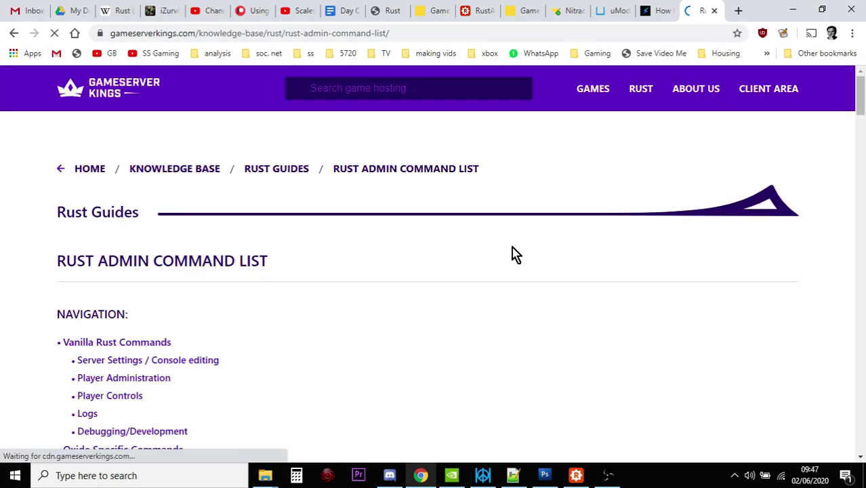
{"action": "scroll", "coordinate": [528, 238], "scroll_direction": "down", "scroll_amount": 10}
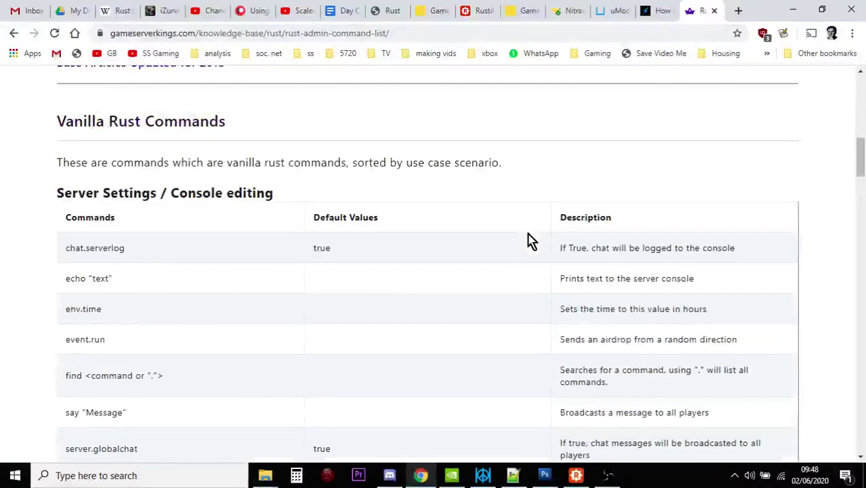
{"action": "scroll", "coordinate": [531, 241], "scroll_direction": "down", "scroll_amount": 1}
{"action": "scroll", "coordinate": [484, 247], "scroll_direction": "down", "scroll_amount": 2}
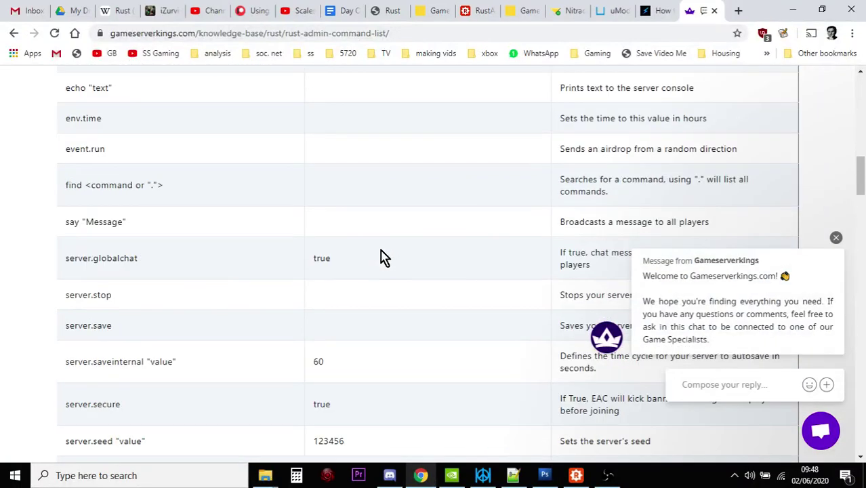
{"action": "scroll", "coordinate": [380, 258], "scroll_direction": "down", "scroll_amount": 3}
{"action": "scroll", "coordinate": [380, 257], "scroll_direction": "down", "scroll_amount": 3}
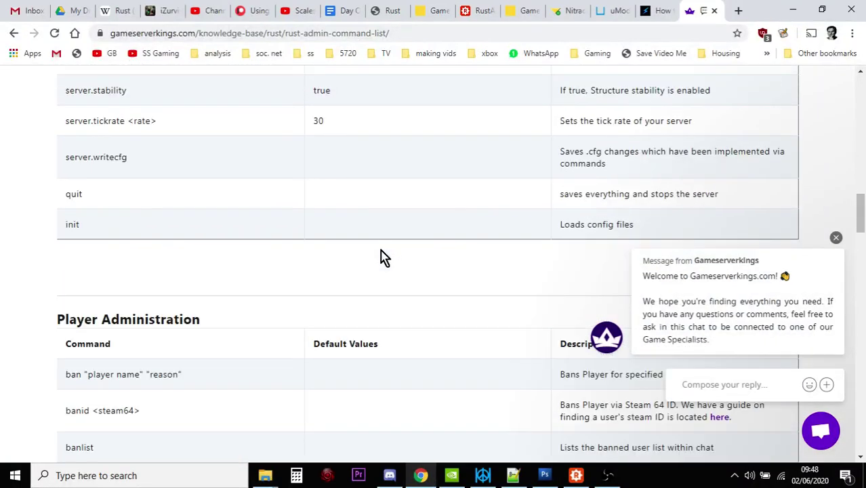
{"action": "scroll", "coordinate": [381, 257], "scroll_direction": "down", "scroll_amount": 3}
{"action": "scroll", "coordinate": [380, 258], "scroll_direction": "down", "scroll_amount": 5}
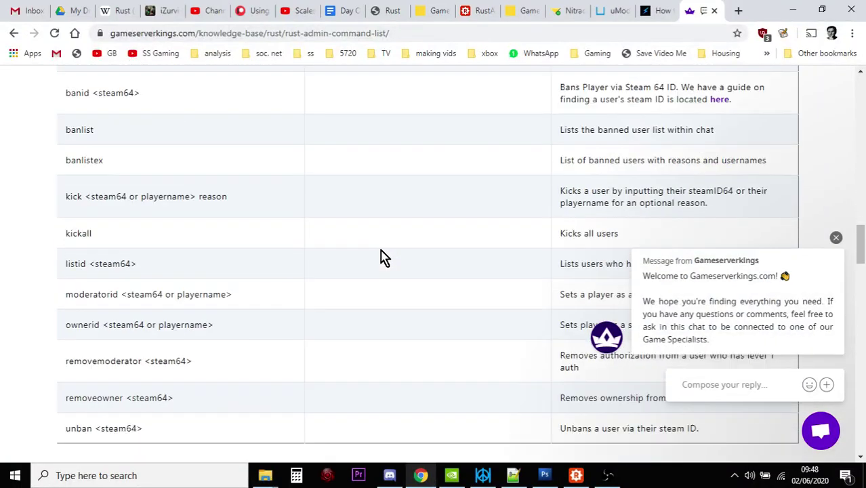
{"action": "scroll", "coordinate": [380, 257], "scroll_direction": "down", "scroll_amount": 3}
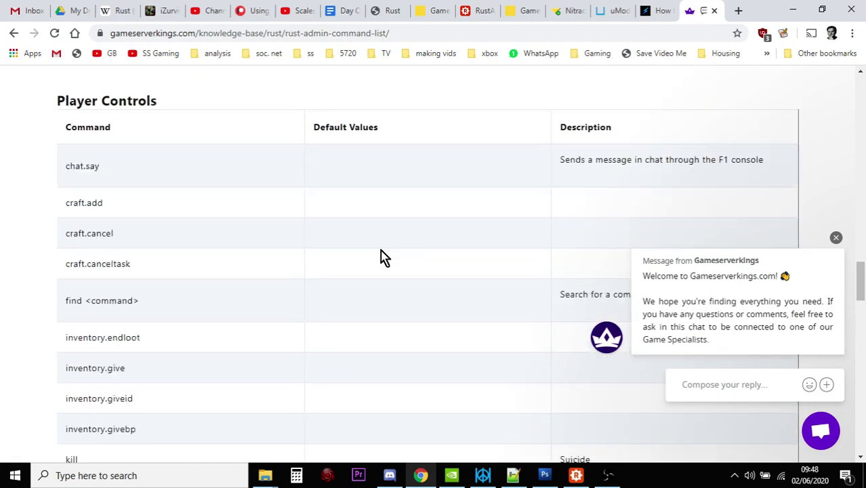
{"action": "scroll", "coordinate": [381, 257], "scroll_direction": "down", "scroll_amount": 4}
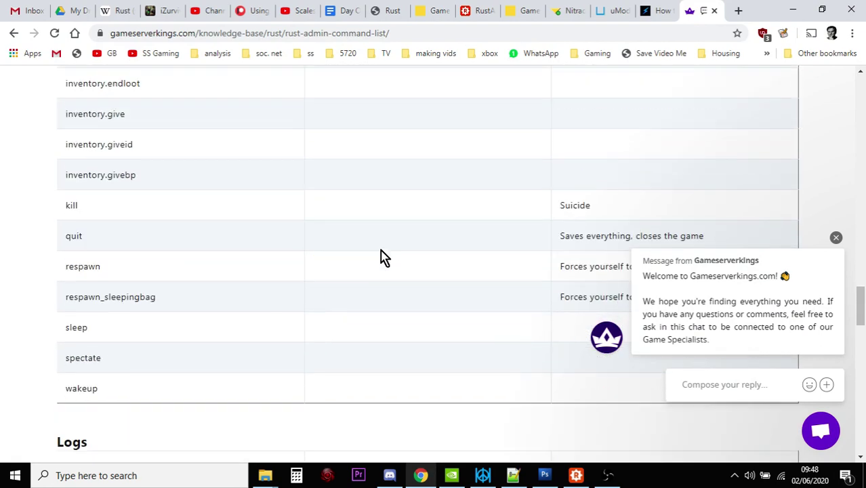
{"action": "scroll", "coordinate": [380, 257], "scroll_direction": "down", "scroll_amount": 10}
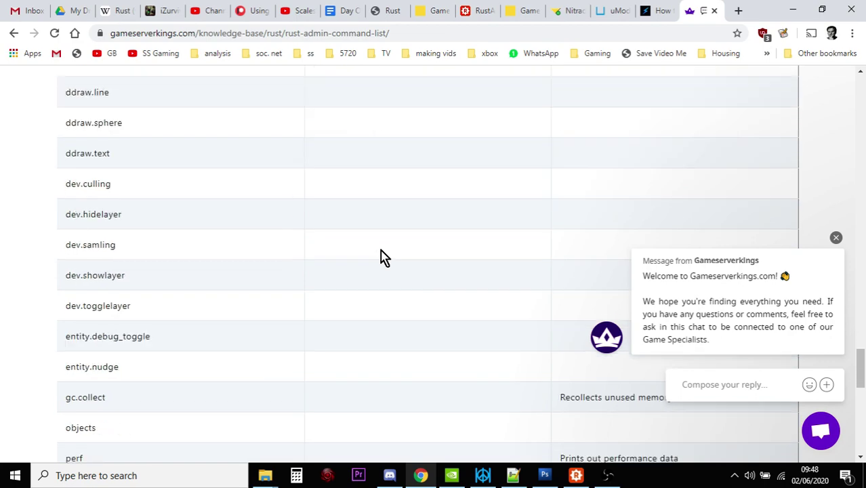
{"action": "scroll", "coordinate": [381, 257], "scroll_direction": "down", "scroll_amount": 3}
{"action": "scroll", "coordinate": [380, 257], "scroll_direction": "down", "scroll_amount": 7}
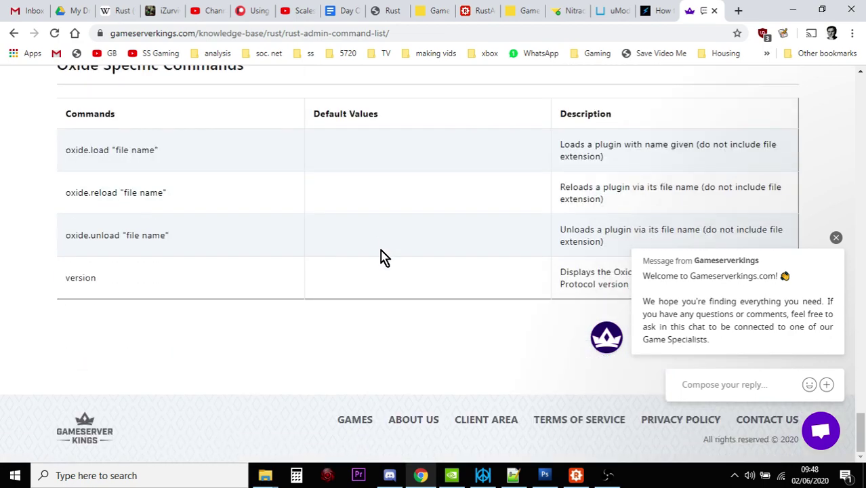
Scroll back up to the guide's header and command-section navigation.
{"action": "scroll", "coordinate": [380, 257], "scroll_direction": "up", "scroll_amount": 1}
{"action": "scroll", "coordinate": [381, 257], "scroll_direction": "up", "scroll_amount": 20}
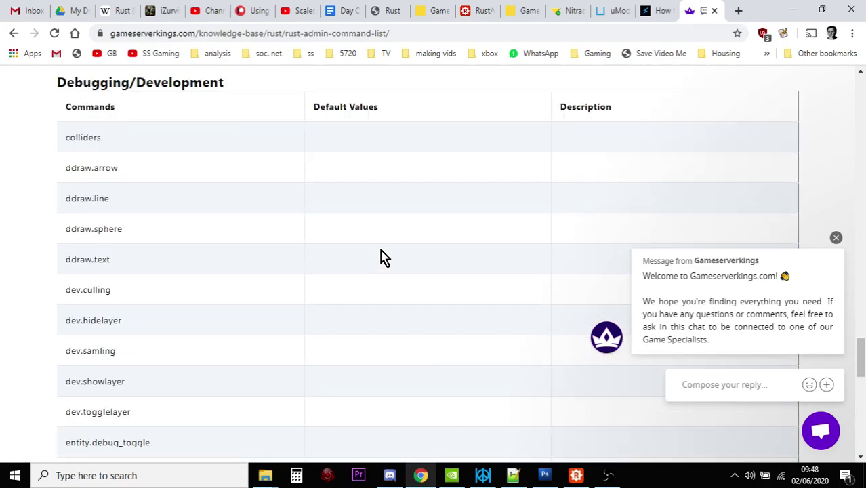
{"action": "scroll", "coordinate": [380, 257], "scroll_direction": "up", "scroll_amount": 15}
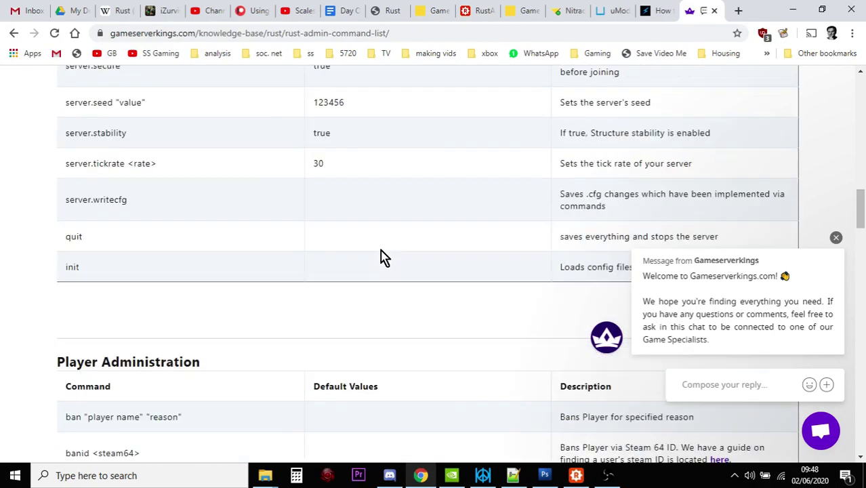
{"action": "scroll", "coordinate": [380, 257], "scroll_direction": "up", "scroll_amount": 1}
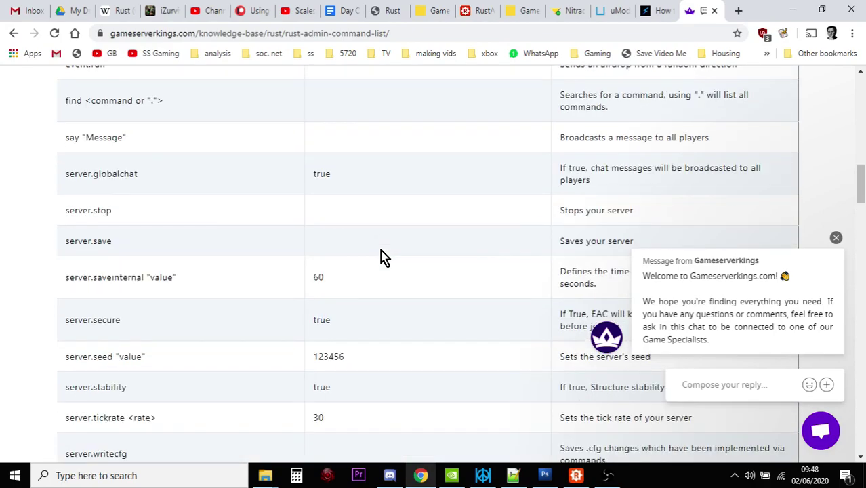
{"action": "scroll", "coordinate": [380, 257], "scroll_direction": "up", "scroll_amount": 15}
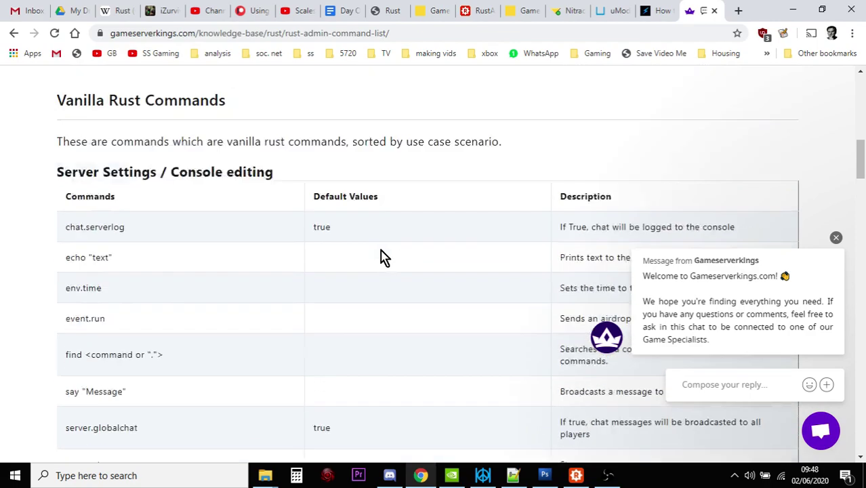
{"action": "scroll", "coordinate": [382, 256], "scroll_direction": "up", "scroll_amount": 2}
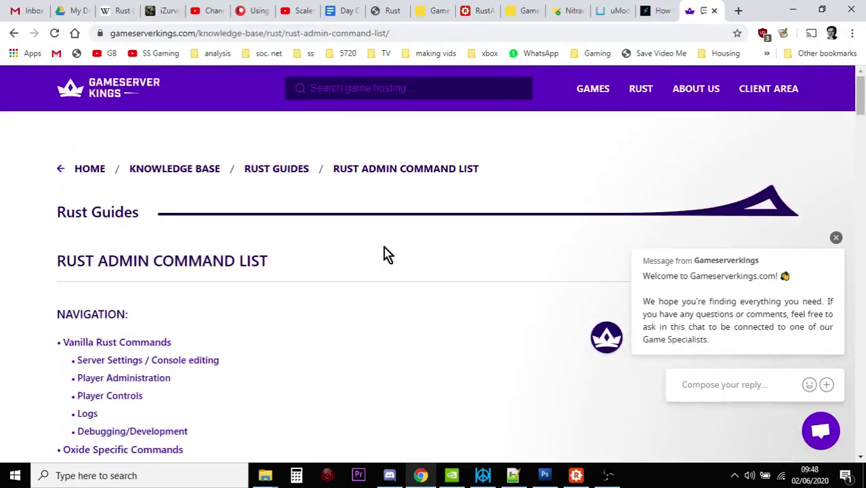
Show uMod's plugin listing filtered to the Rust category.
{"action": "left_click", "coordinate": [614, 11]}
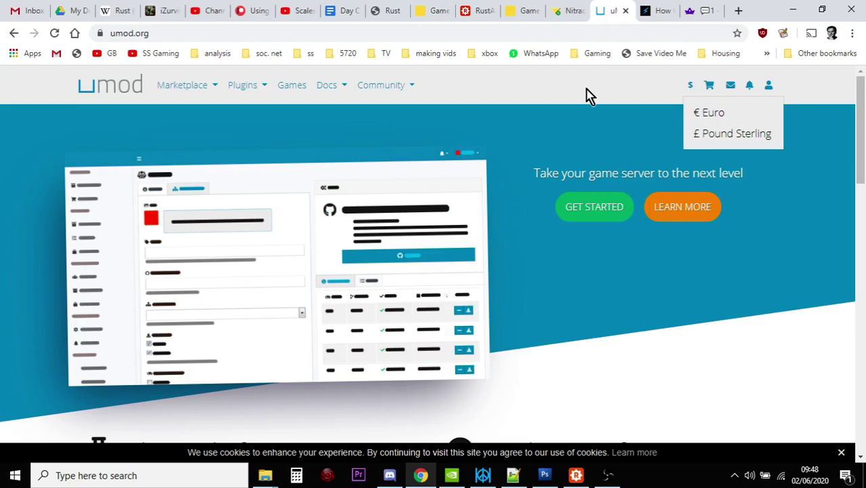
{"action": "left_click", "coordinate": [253, 92]}
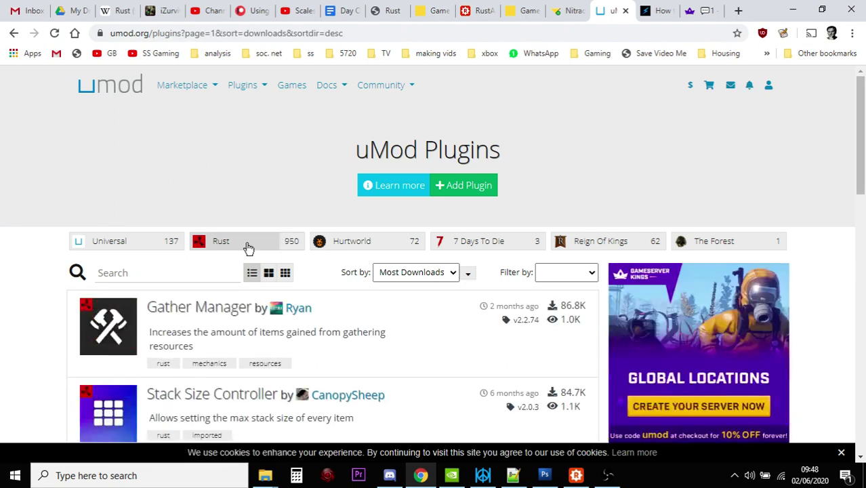
{"action": "left_click", "coordinate": [248, 247]}
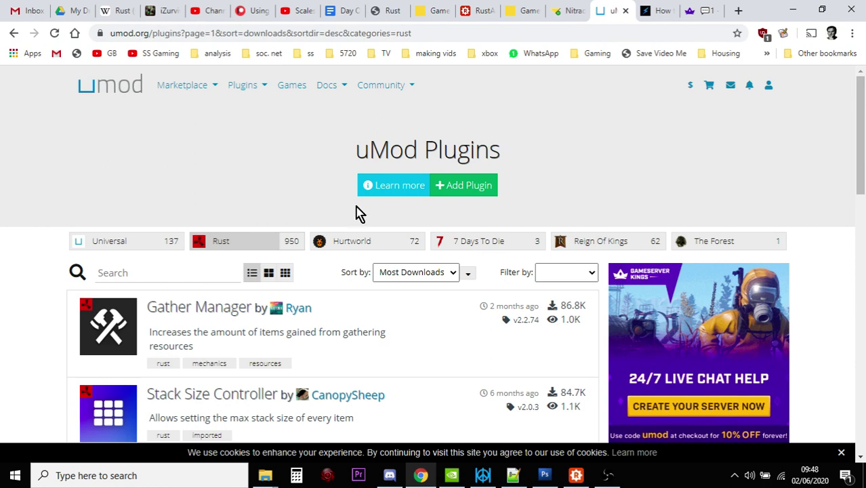
Sort the Rust plugins by Most Downloads, after trying Title (A-Z) and Last Updated.
{"action": "left_click", "coordinate": [424, 275]}
{"action": "left_click", "coordinate": [415, 289]}
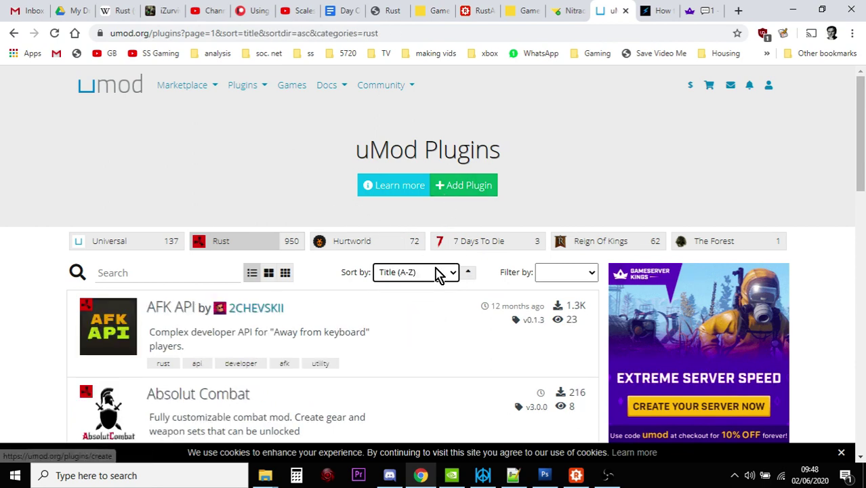
{"action": "left_click", "coordinate": [438, 274]}
{"action": "left_click", "coordinate": [411, 300]}
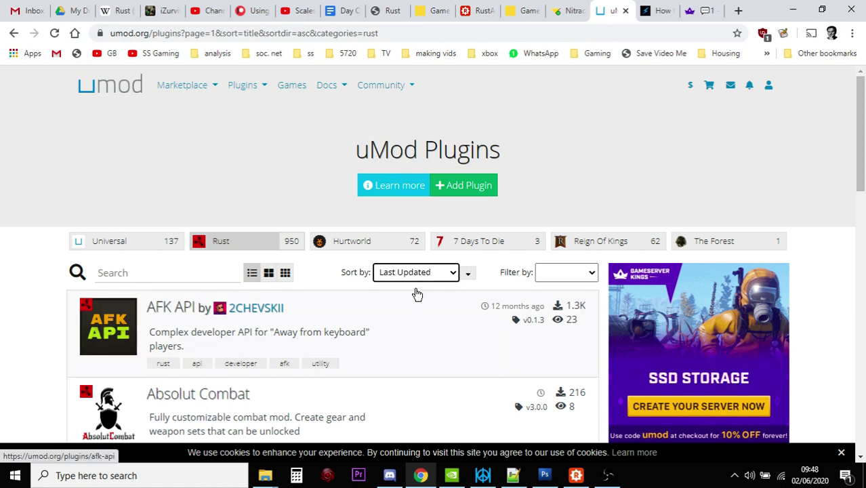
{"action": "left_click", "coordinate": [417, 276]}
{"action": "left_click", "coordinate": [412, 324]}
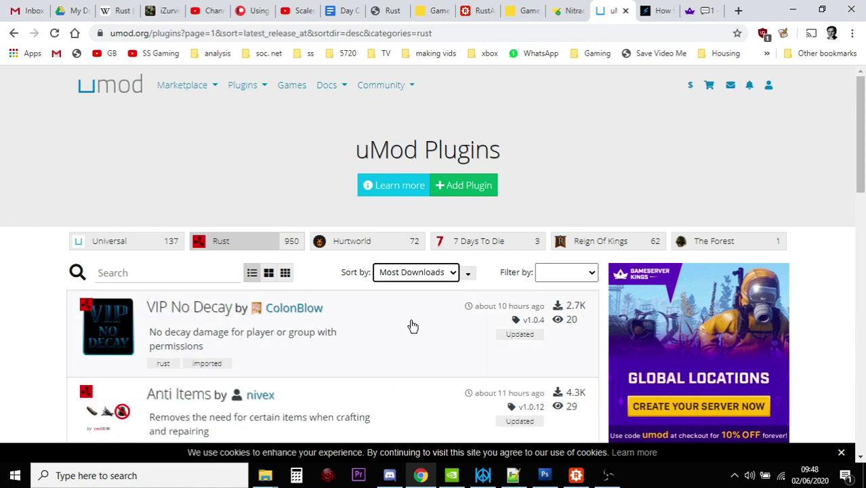
{"action": "scroll", "coordinate": [300, 166], "scroll_direction": "down", "scroll_amount": 1}
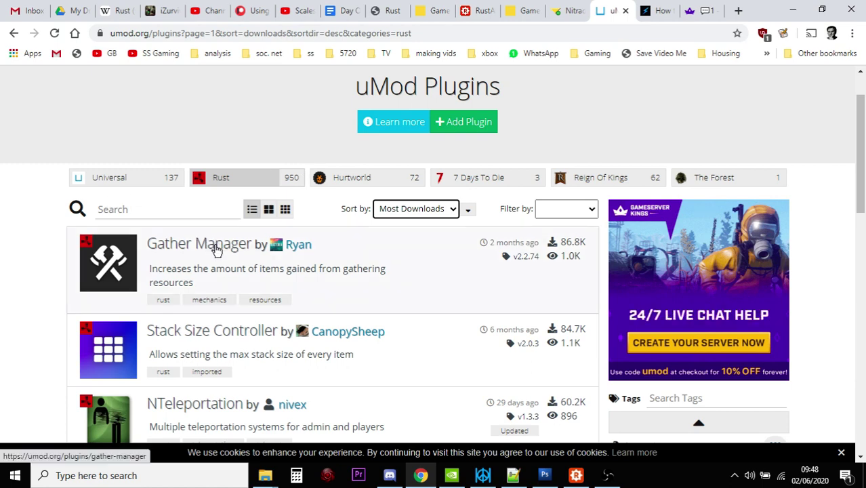
Open Gather Manager and read its gather.rate and dispenser.scale docs down to Credits.
{"action": "left_click", "coordinate": [216, 249]}
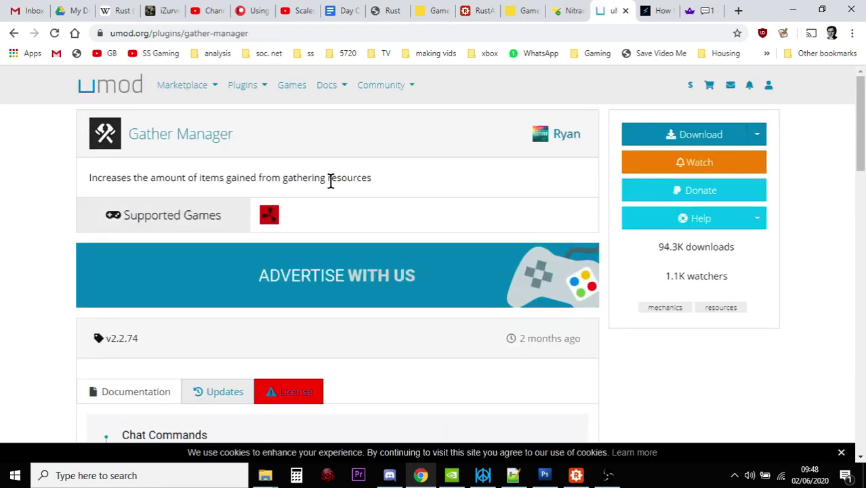
{"action": "scroll", "coordinate": [330, 182], "scroll_direction": "down", "scroll_amount": 5}
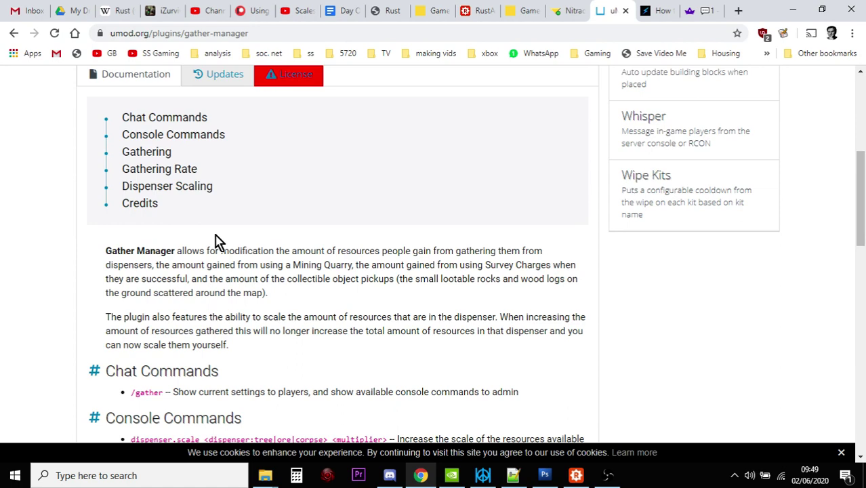
{"action": "scroll", "coordinate": [216, 241], "scroll_direction": "down", "scroll_amount": 2}
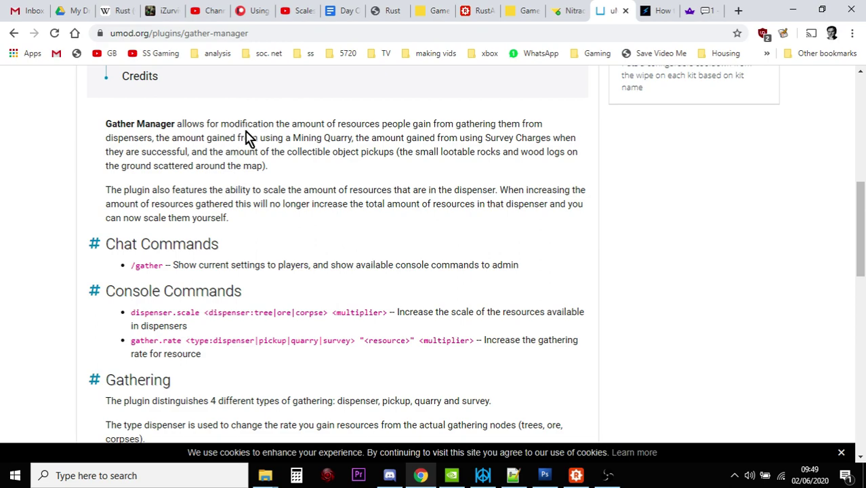
{"action": "scroll", "coordinate": [246, 133], "scroll_direction": "down", "scroll_amount": 1}
{"action": "scroll", "coordinate": [246, 133], "scroll_direction": "down", "scroll_amount": 5}
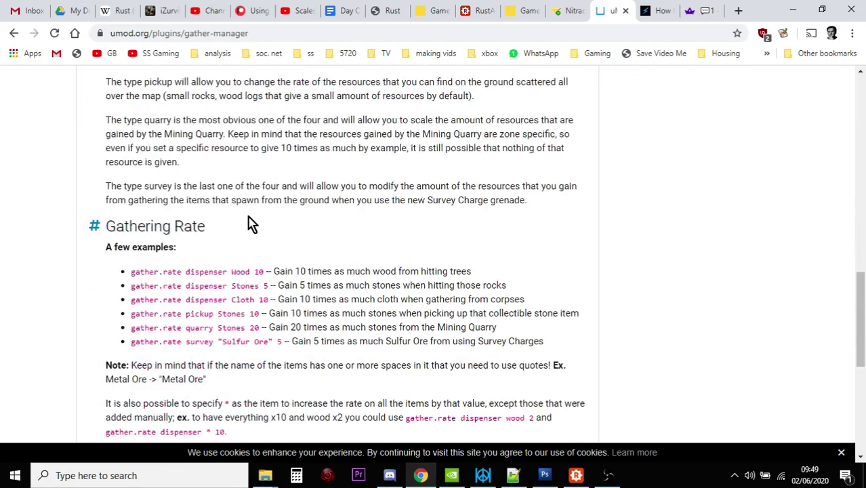
{"action": "scroll", "coordinate": [249, 223], "scroll_direction": "down", "scroll_amount": 5}
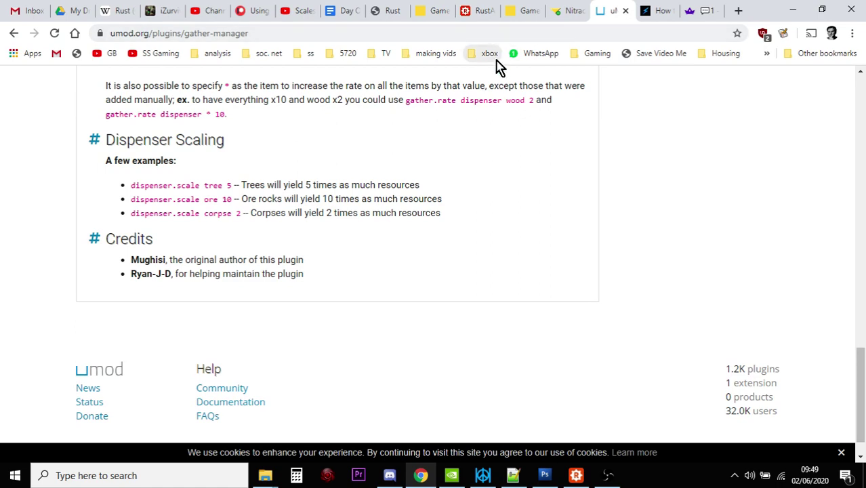
Go from the users.cfg editor up to the rust server folder in Nitrado's file browser.
{"action": "left_click", "coordinate": [570, 12]}
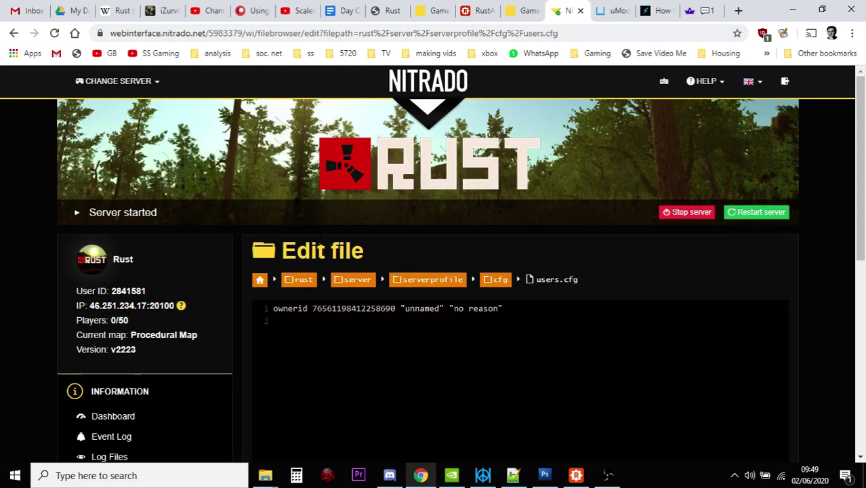
{"action": "left_click", "coordinate": [364, 281]}
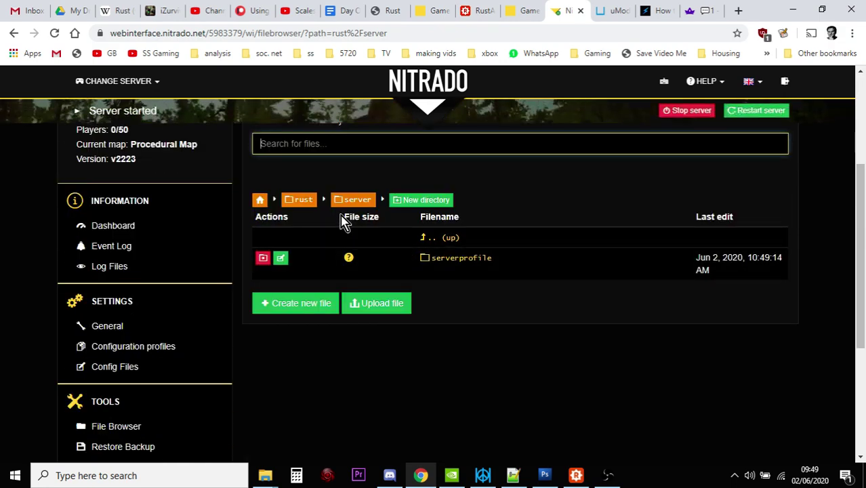
{"action": "left_click", "coordinate": [343, 203]}
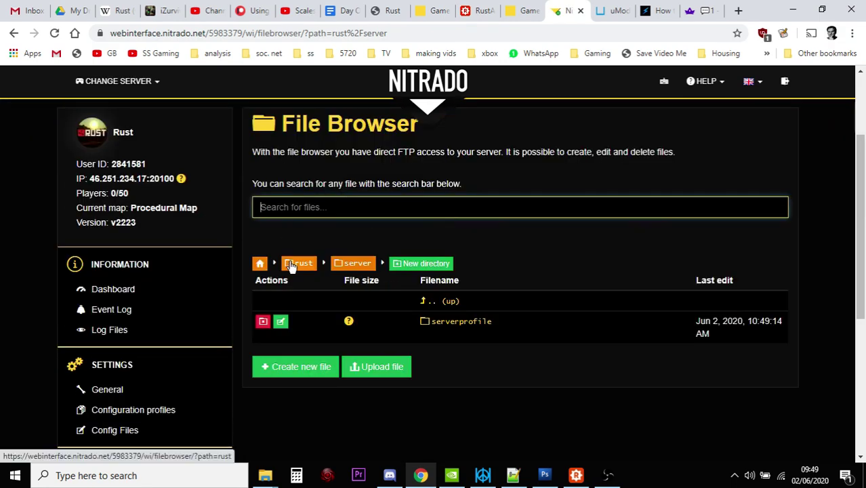
{"action": "left_click", "coordinate": [356, 263]}
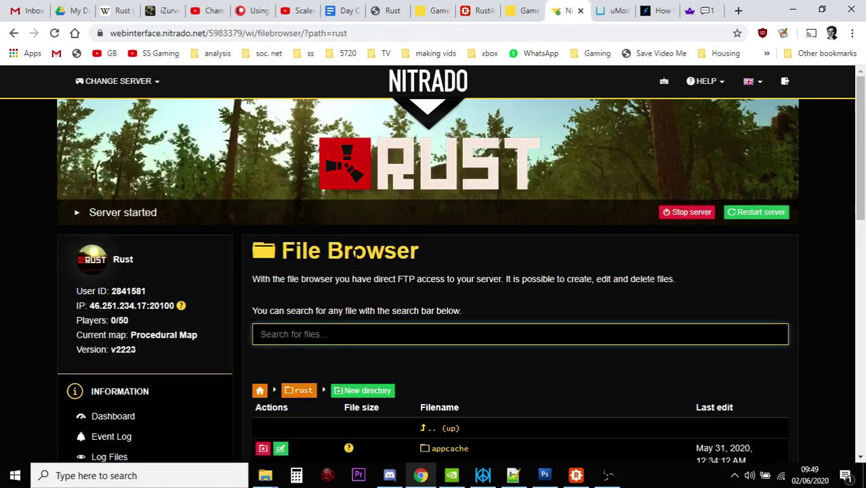
{"action": "scroll", "coordinate": [358, 262], "scroll_direction": "down", "scroll_amount": 3}
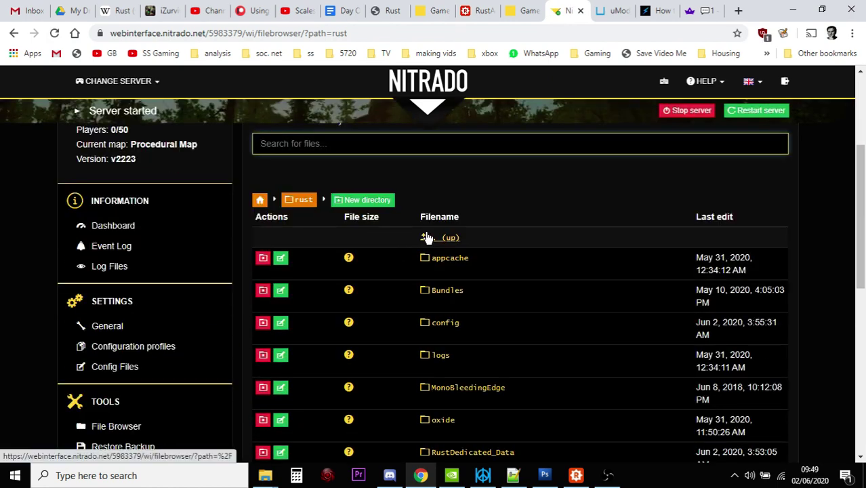
{"action": "scroll", "coordinate": [427, 237], "scroll_direction": "down", "scroll_amount": 1}
{"action": "scroll", "coordinate": [427, 237], "scroll_direction": "down", "scroll_amount": 2}
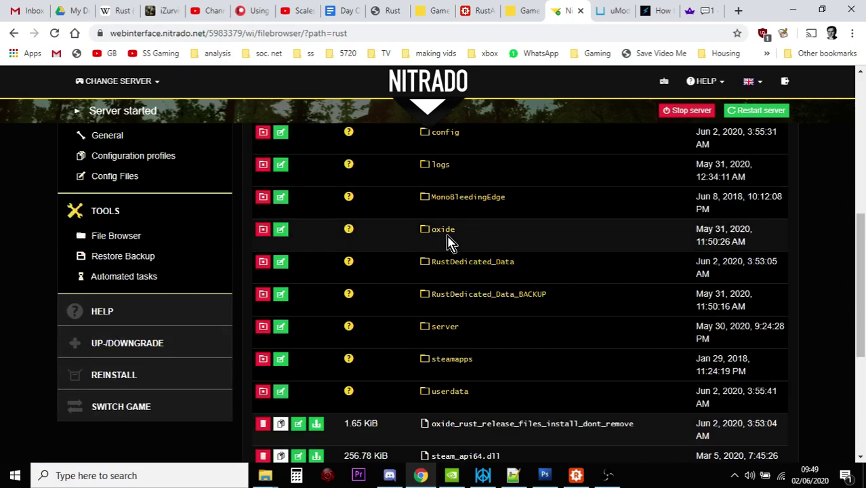
Check oxide/plugins holds TimeOfDay.cs and Whitelist.cs, then return to the oxide folder.
{"action": "left_click", "coordinate": [447, 237]}
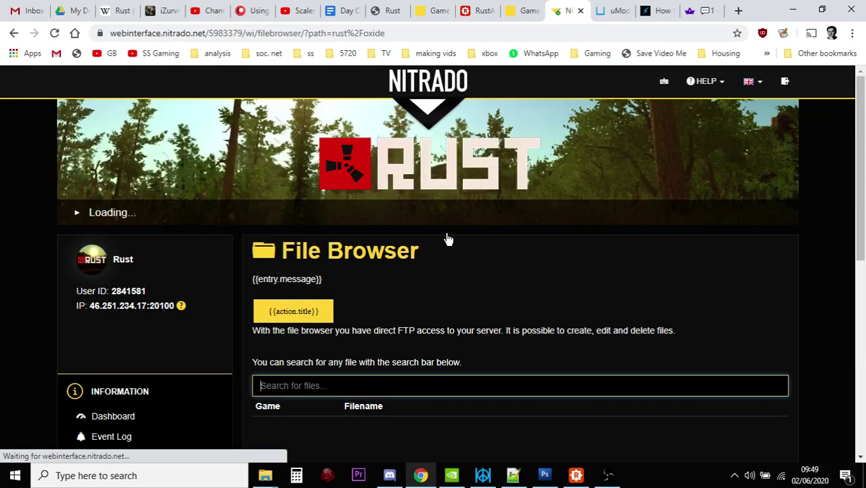
{"action": "scroll", "coordinate": [447, 238], "scroll_direction": "down", "scroll_amount": 1}
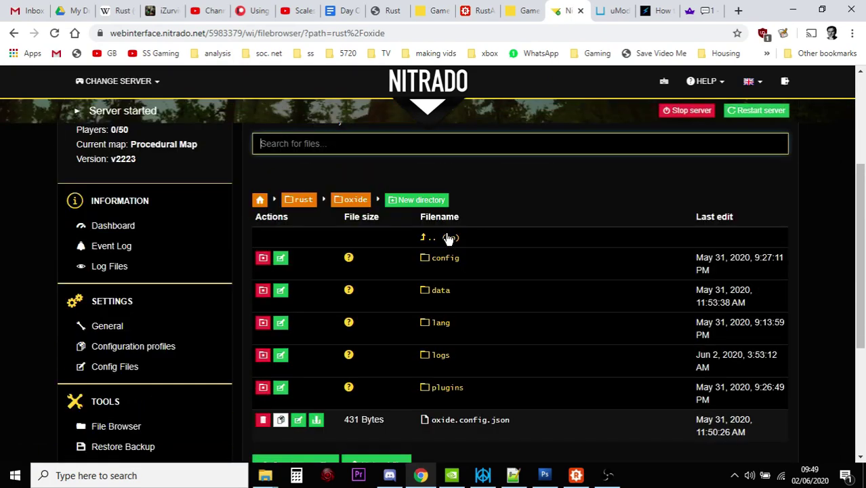
{"action": "scroll", "coordinate": [450, 239], "scroll_direction": "down", "scroll_amount": 1}
{"action": "left_click", "coordinate": [451, 326]}
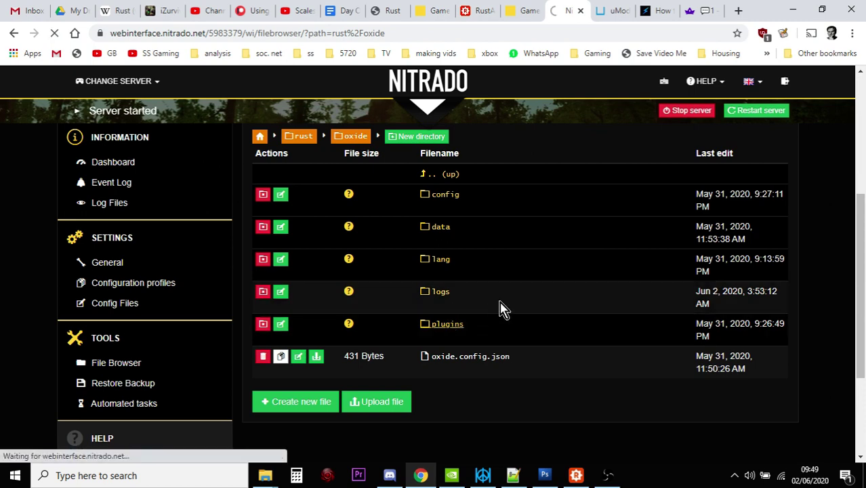
{"action": "scroll", "coordinate": [505, 310], "scroll_direction": "down", "scroll_amount": 3}
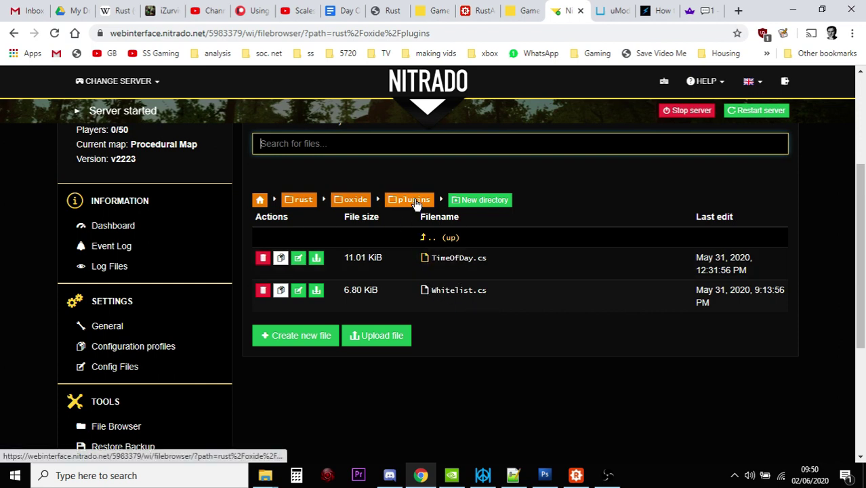
{"action": "left_click", "coordinate": [351, 200]}
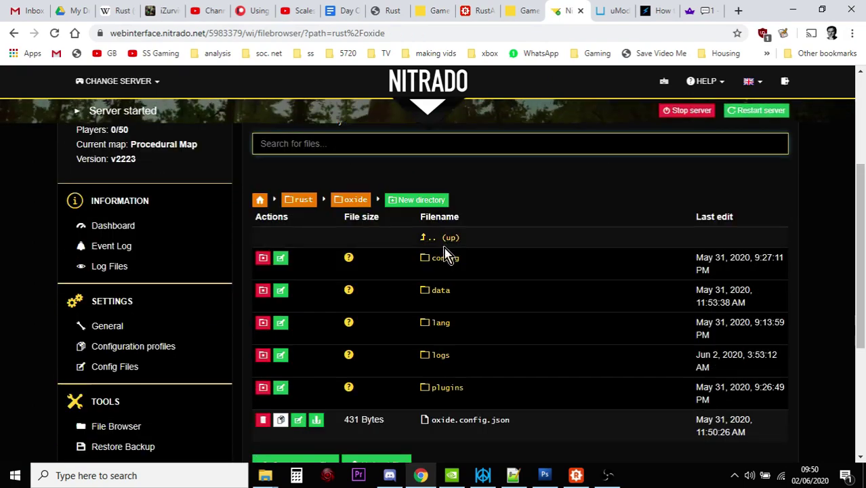
Open oxide/config/TimeOfDay.json to view dayLength 120, nightLength 5 and TimeFreeze settings.
{"action": "left_click", "coordinate": [448, 262]}
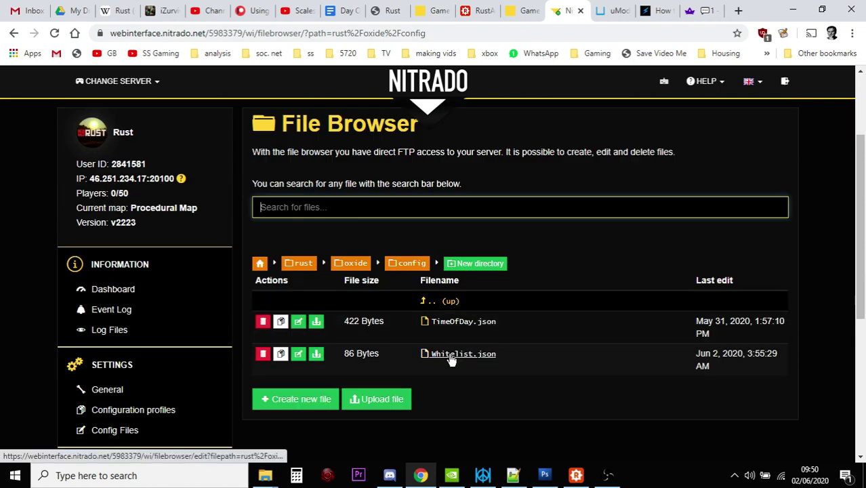
{"action": "left_click", "coordinate": [451, 327]}
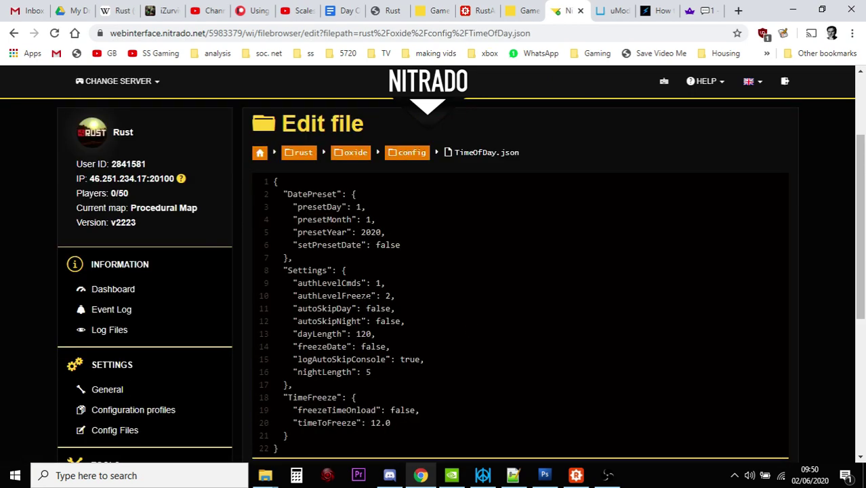
{"action": "scroll", "coordinate": [393, 323], "scroll_direction": "down", "scroll_amount": 2}
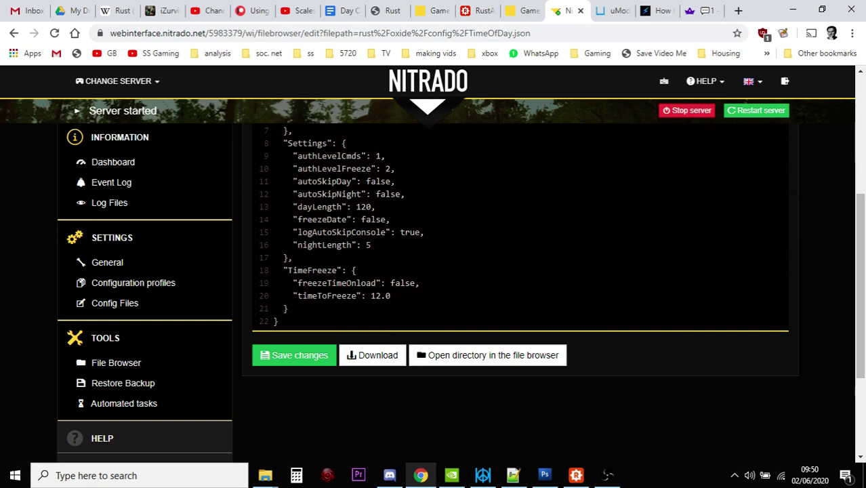
{"action": "scroll", "coordinate": [399, 261], "scroll_direction": "up", "scroll_amount": 4}
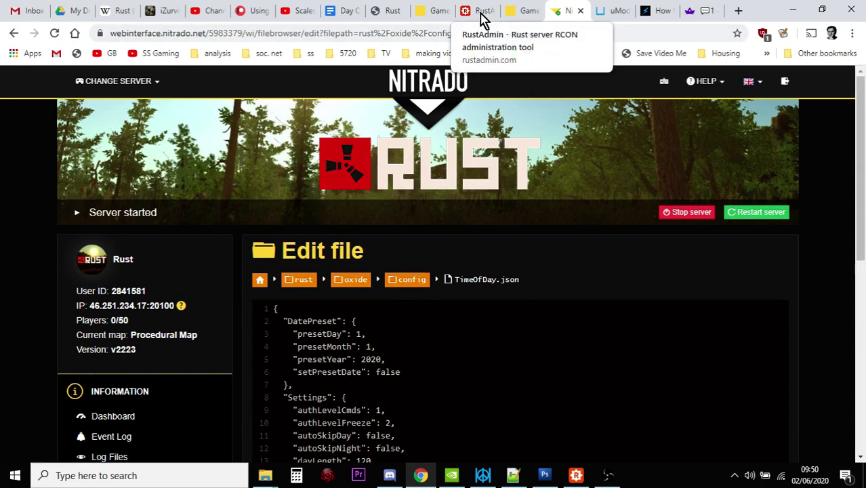
{"action": "left_click", "coordinate": [617, 11]}
{"action": "scroll", "coordinate": [469, 197], "scroll_direction": "up", "scroll_amount": 5}
{"action": "scroll", "coordinate": [469, 196], "scroll_direction": "up", "scroll_amount": 10}
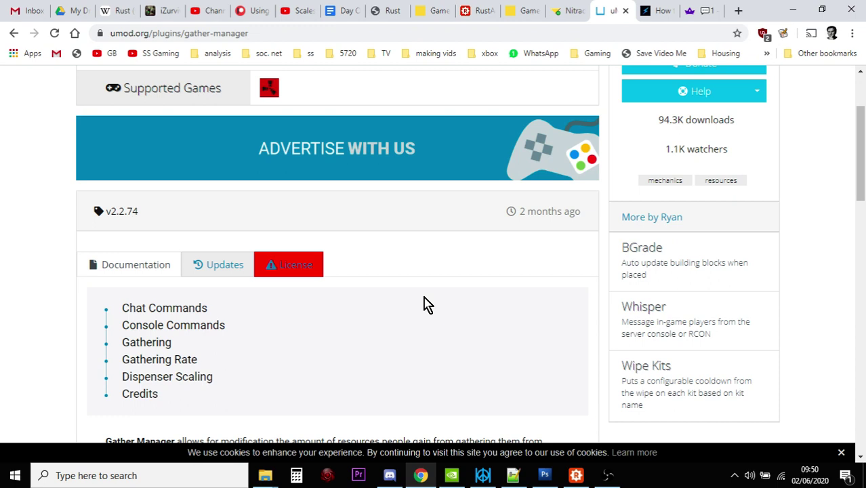
{"action": "left_click", "coordinate": [441, 14]}
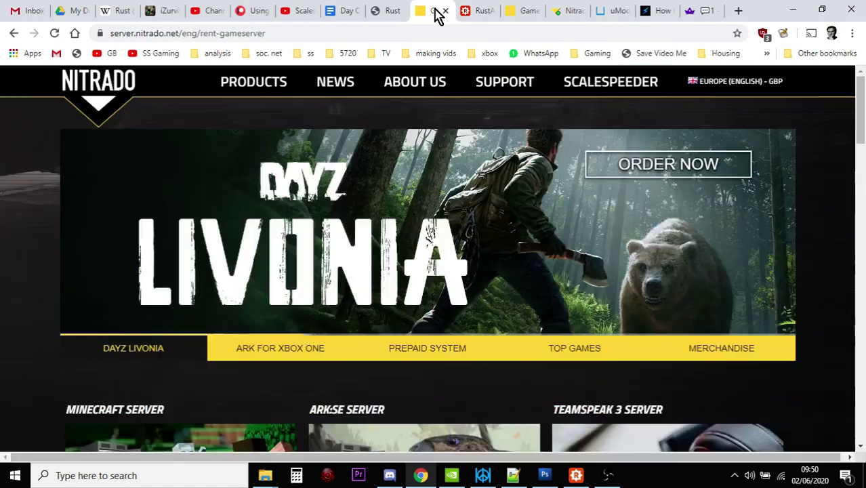
{"action": "left_click", "coordinate": [514, 15]}
{"action": "scroll", "coordinate": [434, 219], "scroll_direction": "up", "scroll_amount": 10}
{"action": "left_click", "coordinate": [563, 11]}
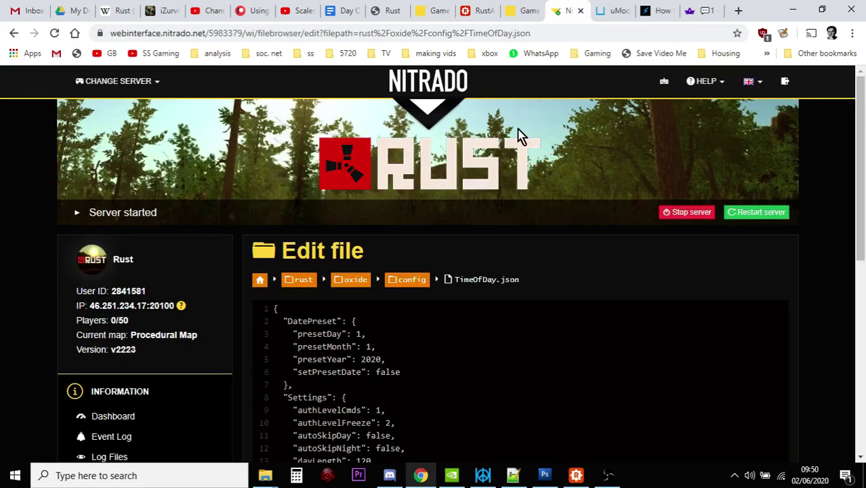